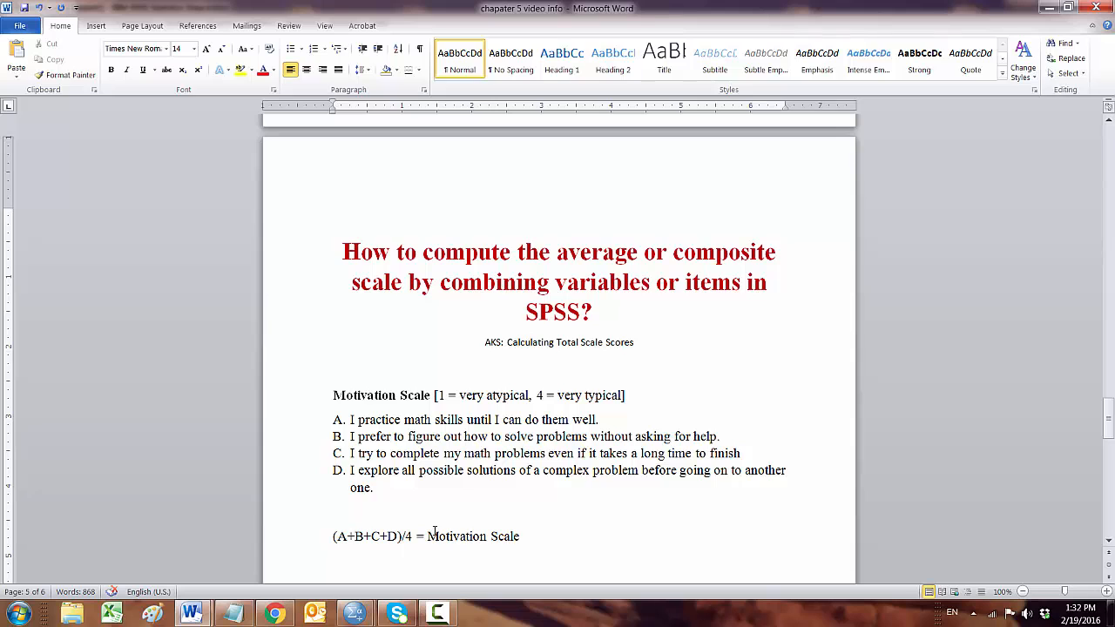
Step: Italicize "Motivation Scale" in the (A+B+C+D)/4 formula line of the document
drag(427, 535, 520, 536)
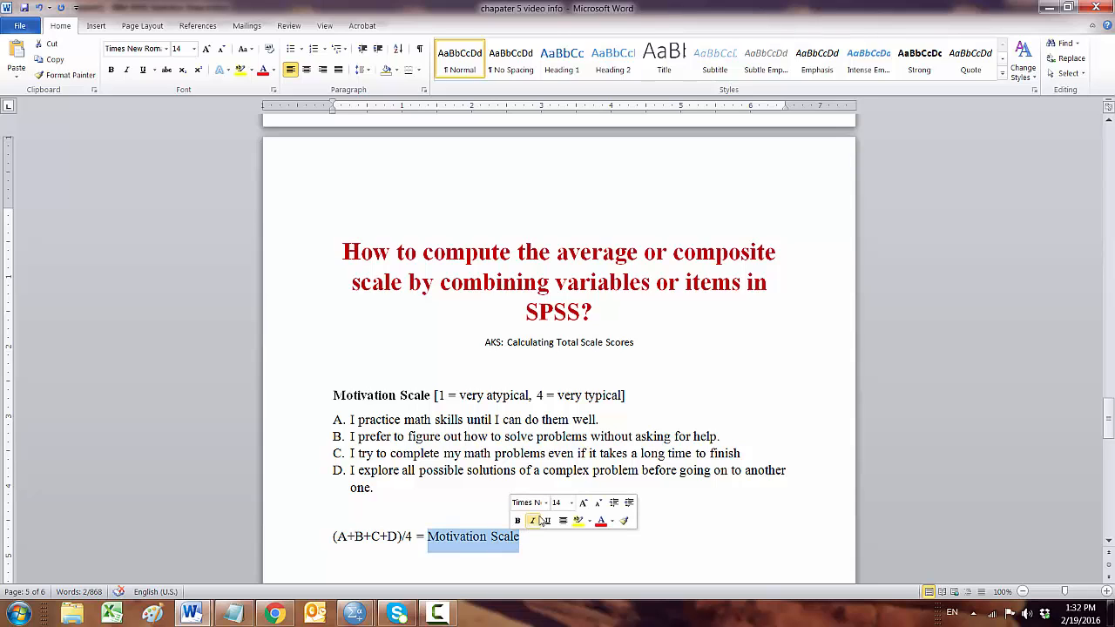
click(532, 520)
click(511, 541)
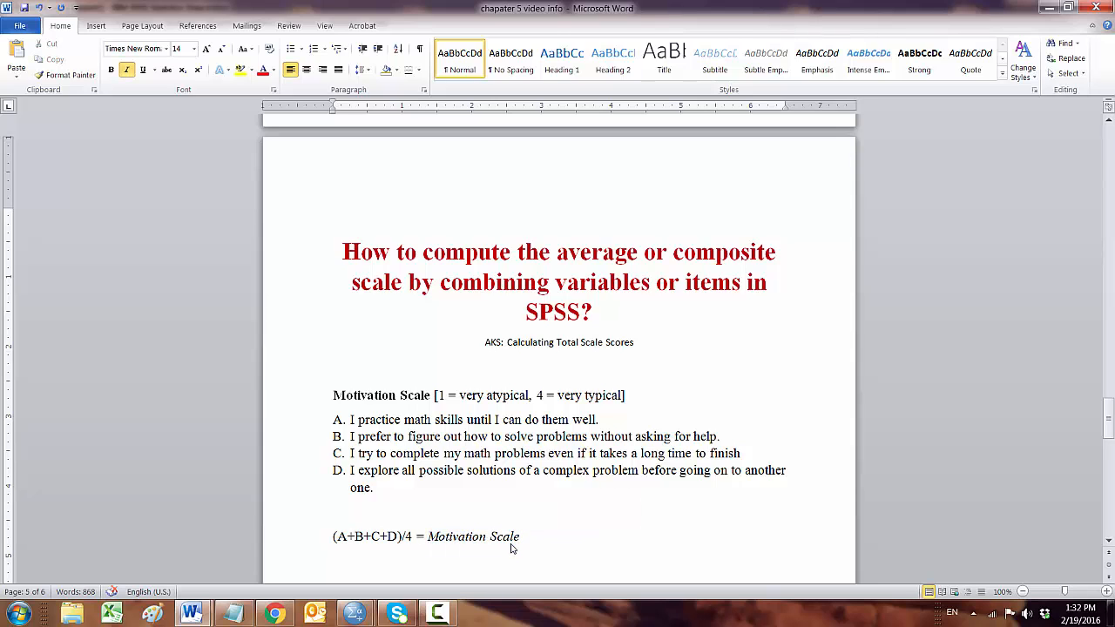
Step: Switch to the SPSS Data Editor and start computing a variable named Motivation_scale with the label "Motivation Scale"
key(alt+Tab)
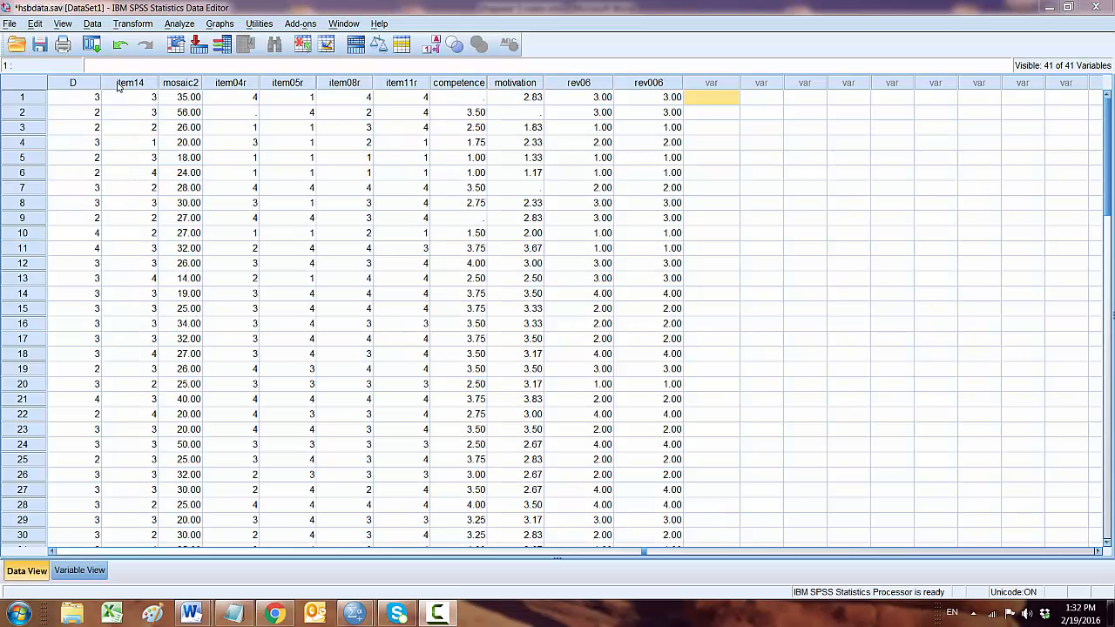
click(126, 24)
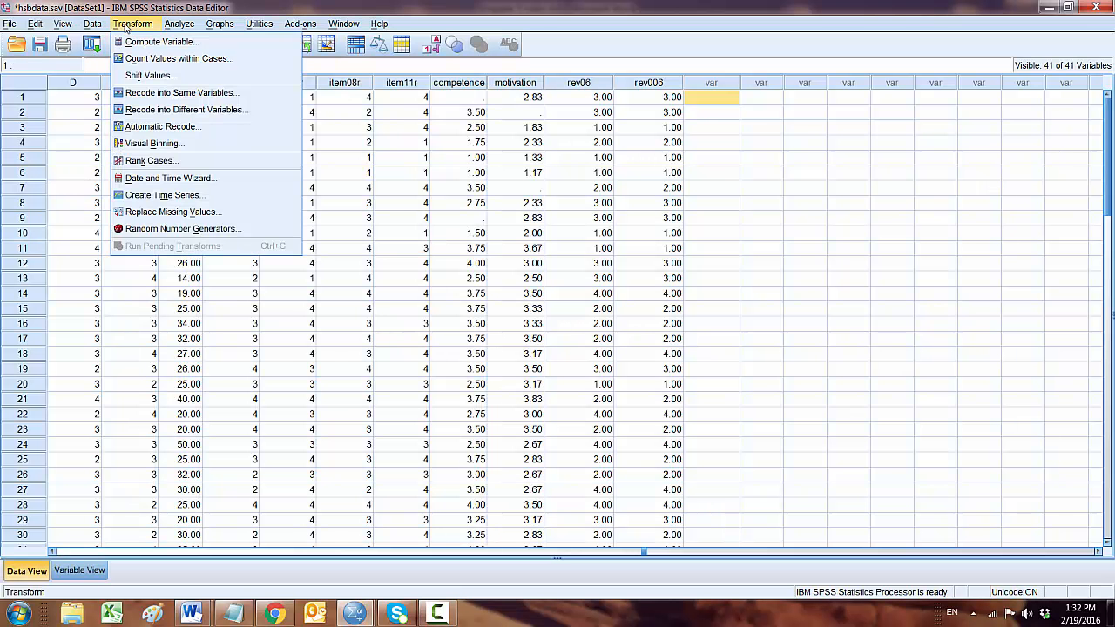
click(136, 46)
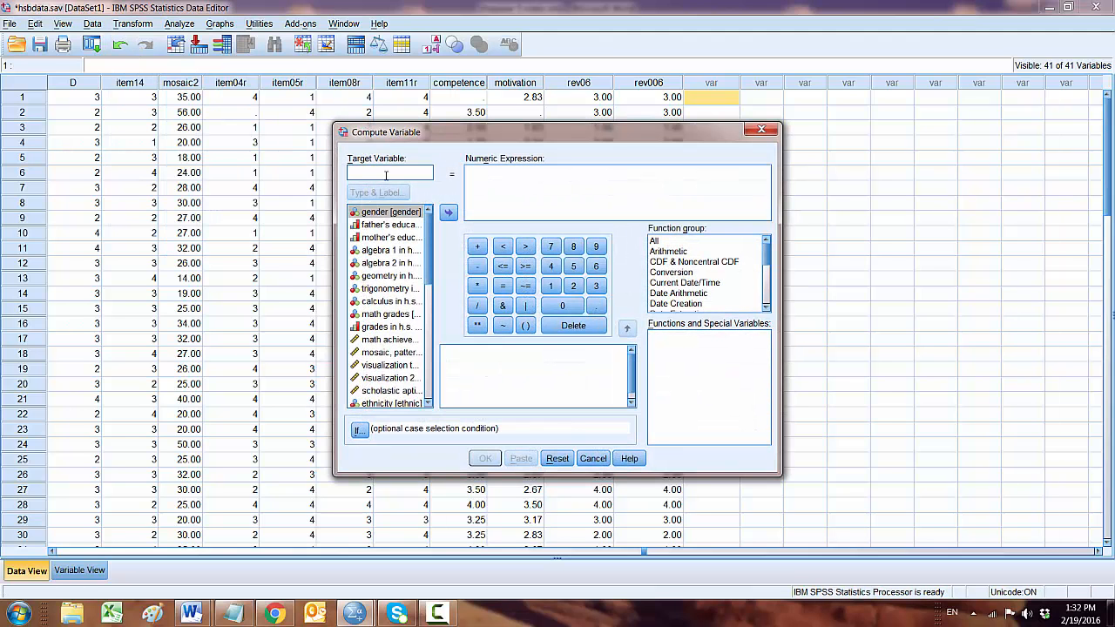
text(Motivation)
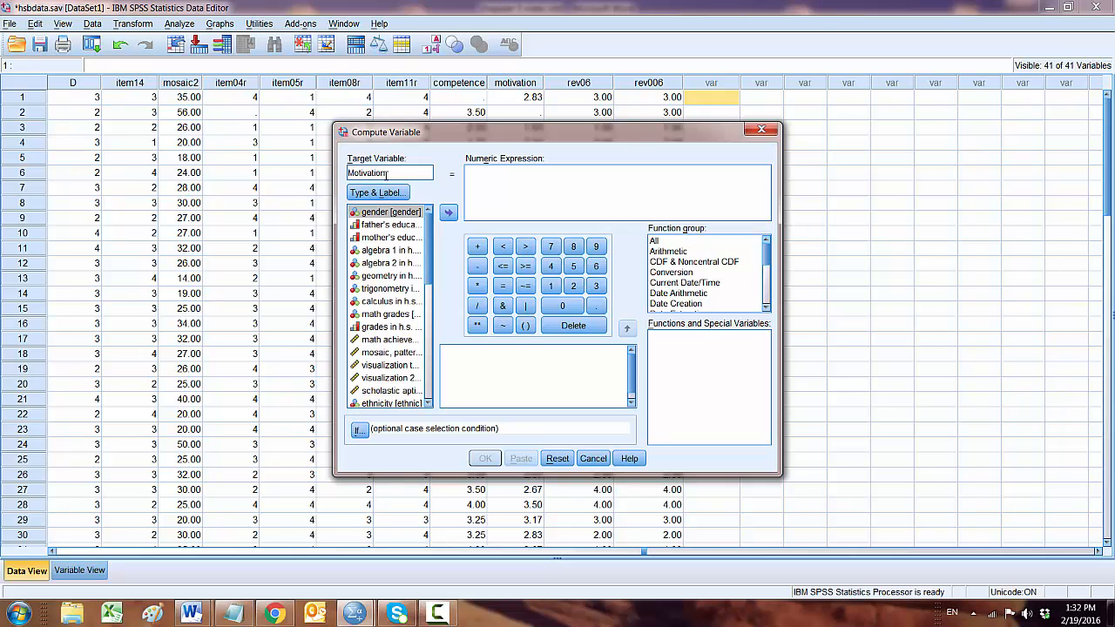
text(_scale)
click(383, 192)
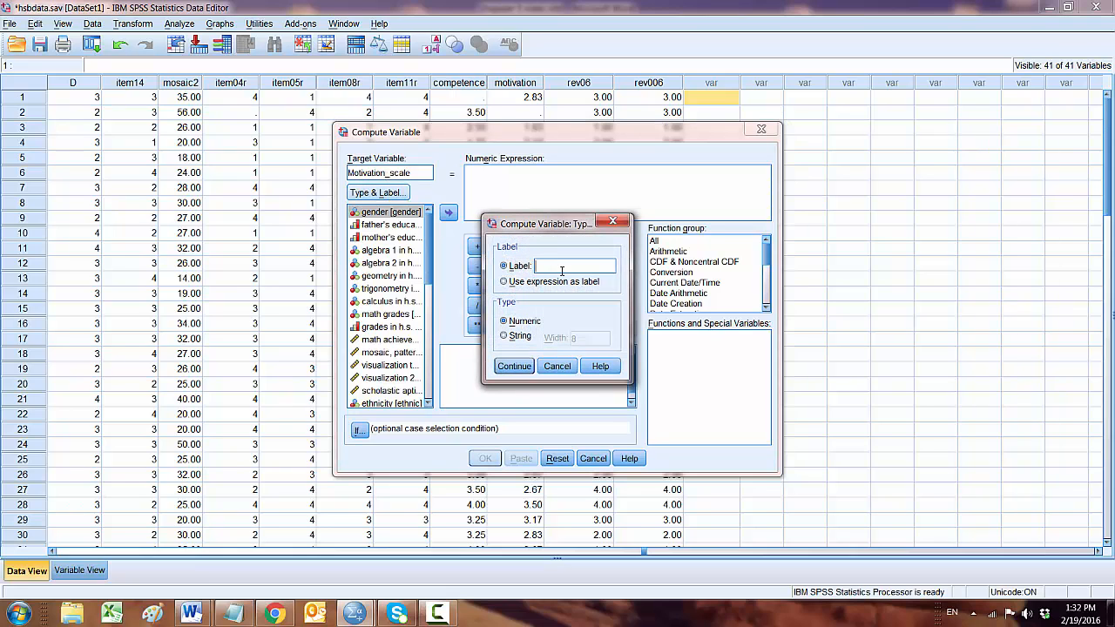
text(Motivation Scale)
click(516, 369)
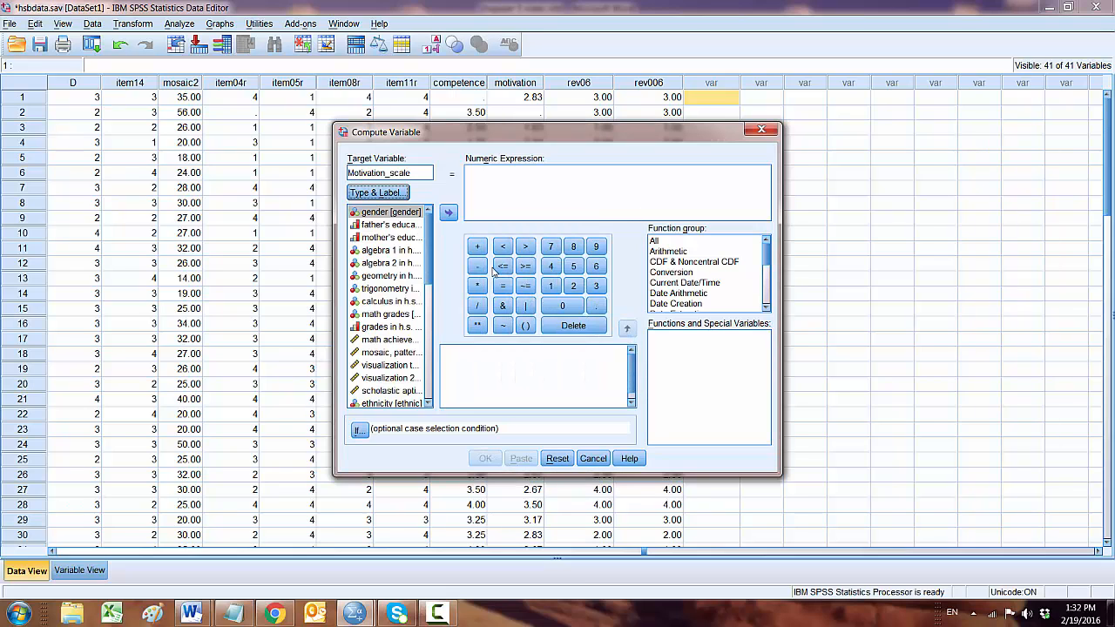
Step: Begin the numeric expression for Motivation_scale with an empty pair of parentheses
click(524, 327)
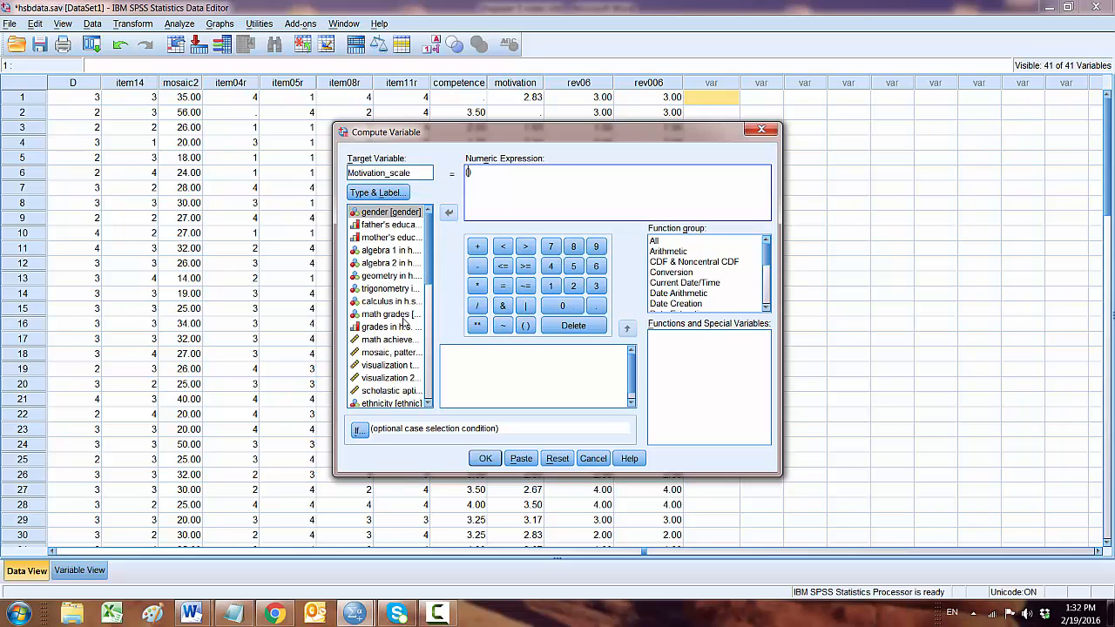
drag(426, 276, 431, 340)
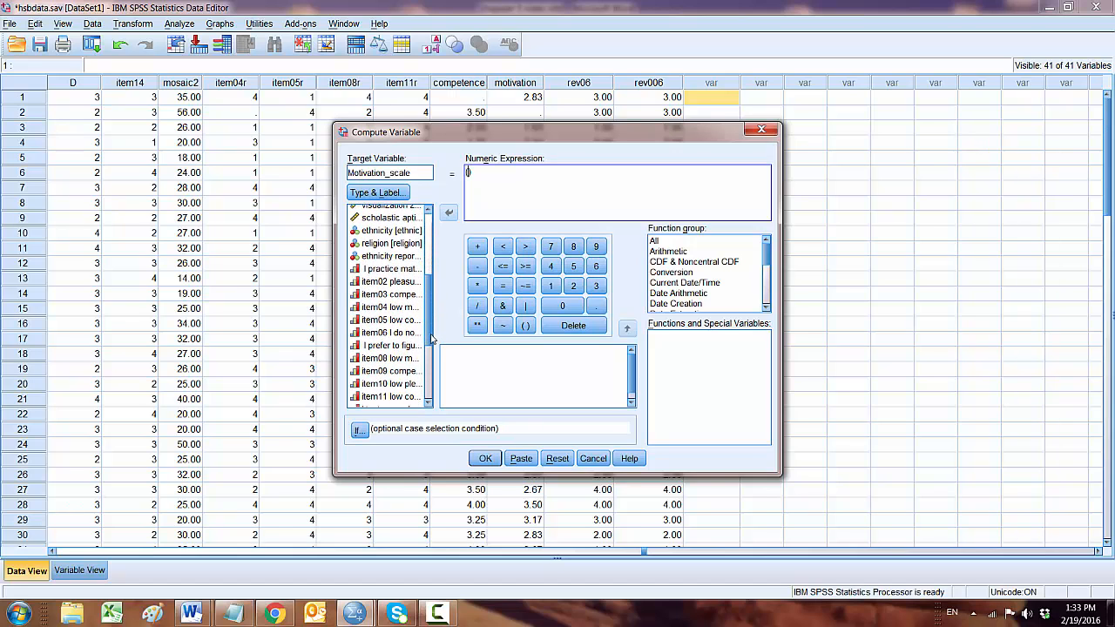
click(394, 346)
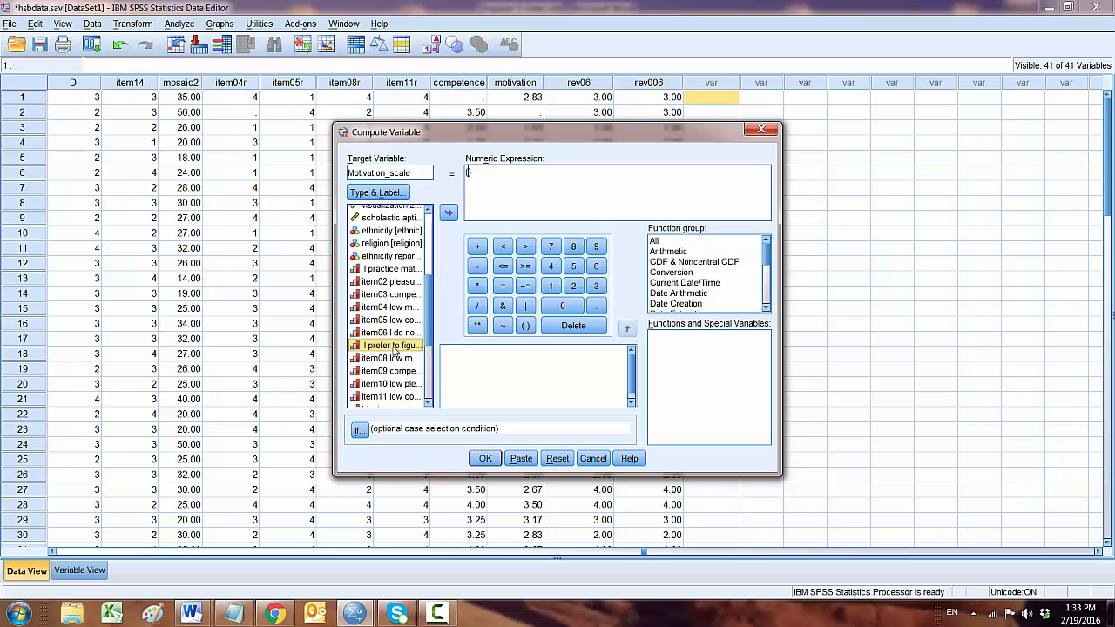
click(448, 212)
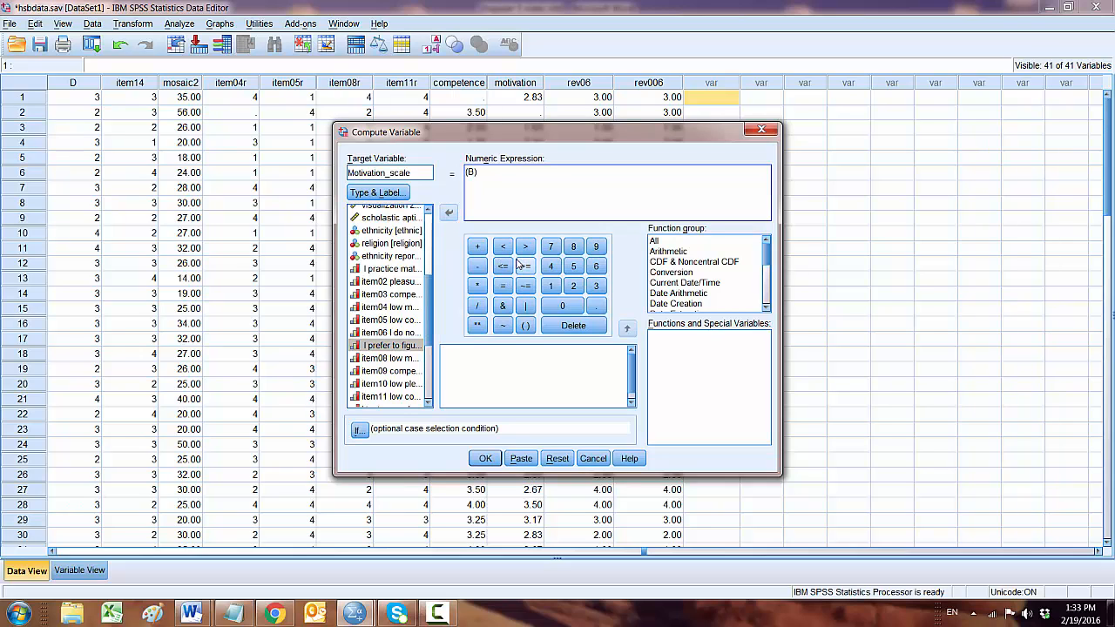
key(BackSpace)
Step: Enter A + B inside the parentheses, using the "I practice math" and "I prefer to figure out" items
click(396, 272)
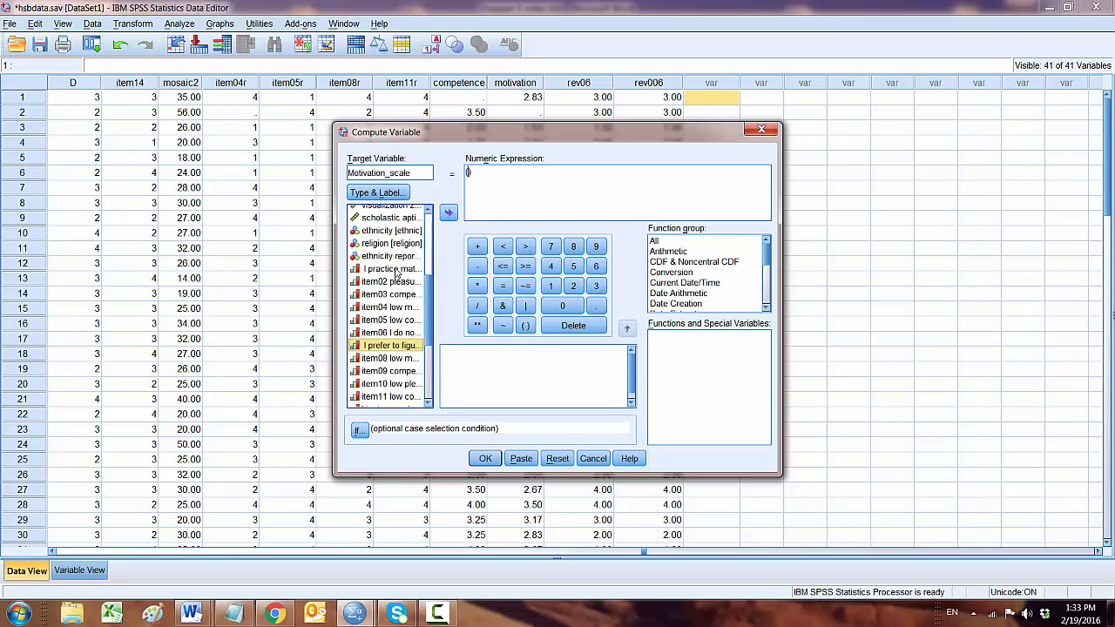
click(396, 270)
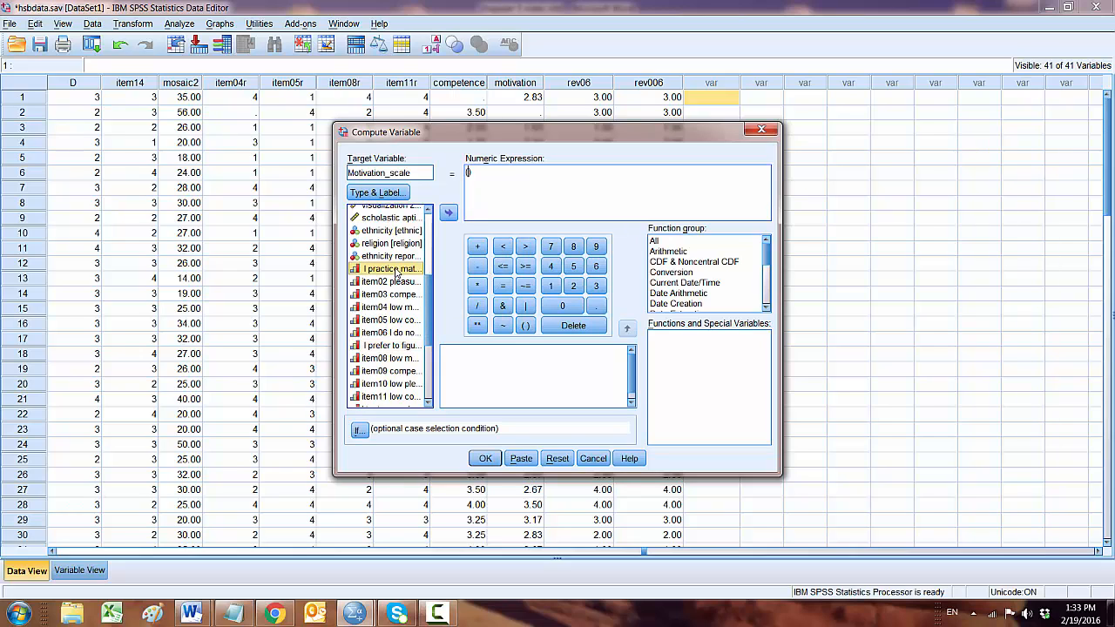
click(450, 212)
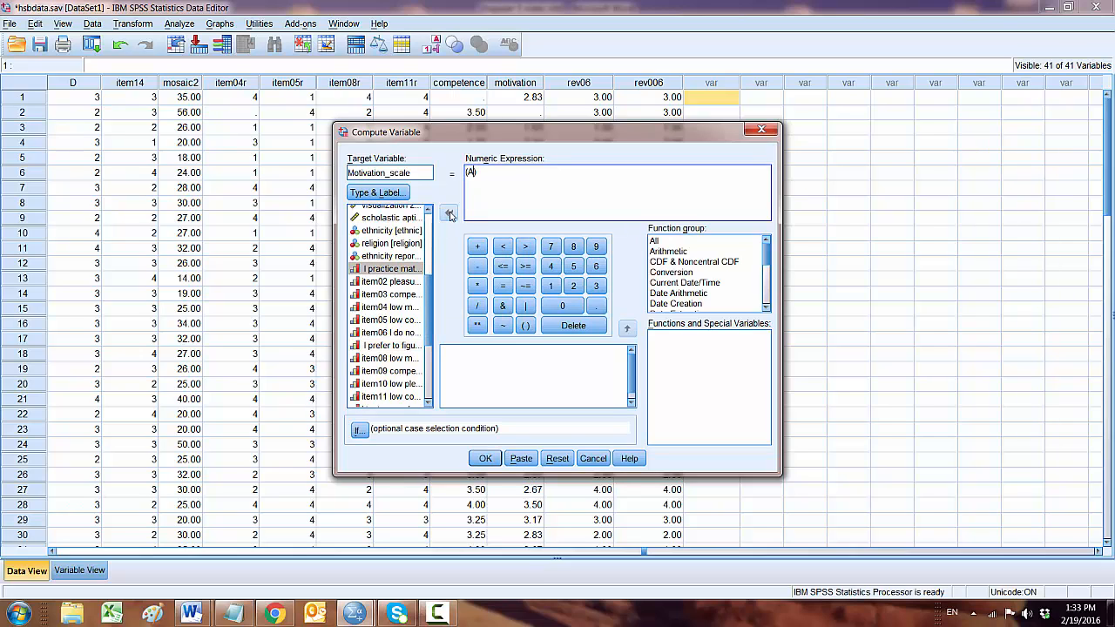
click(477, 247)
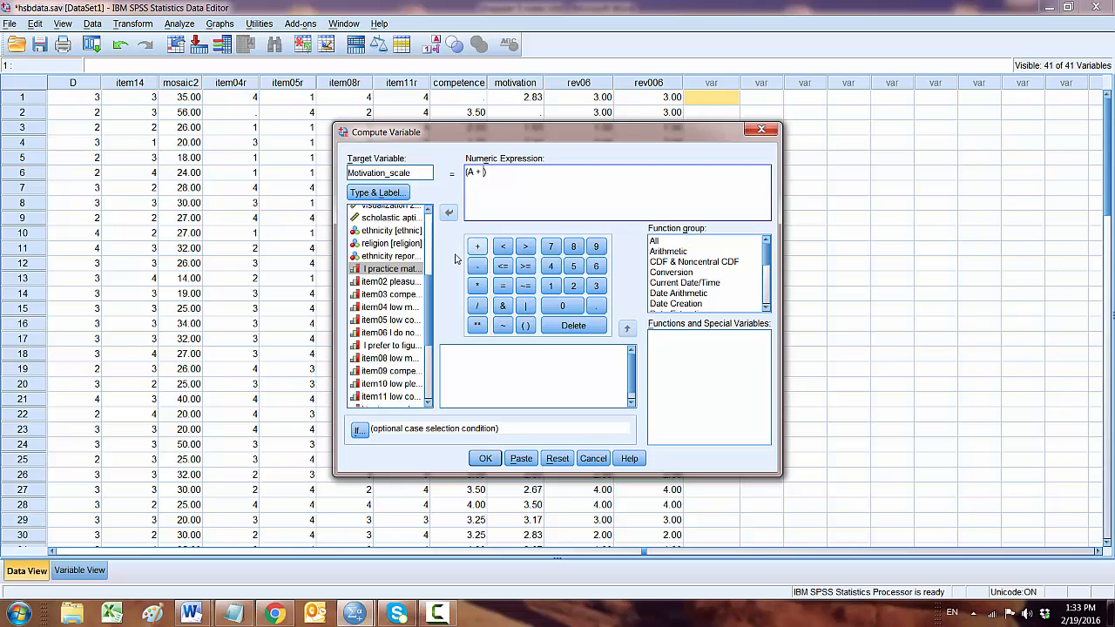
click(384, 346)
click(450, 213)
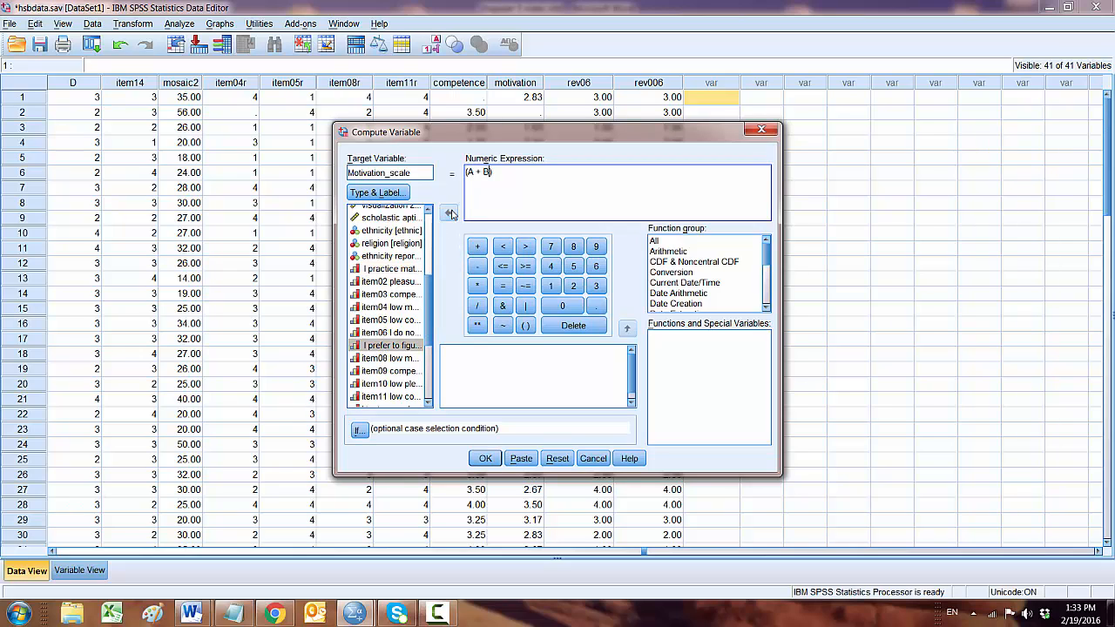
Step: Extend the sum inside the parentheses with + C + D, using the "I try to complete" and "I explore all possible" items
click(477, 246)
scroll(429, 324, down, 5)
click(397, 346)
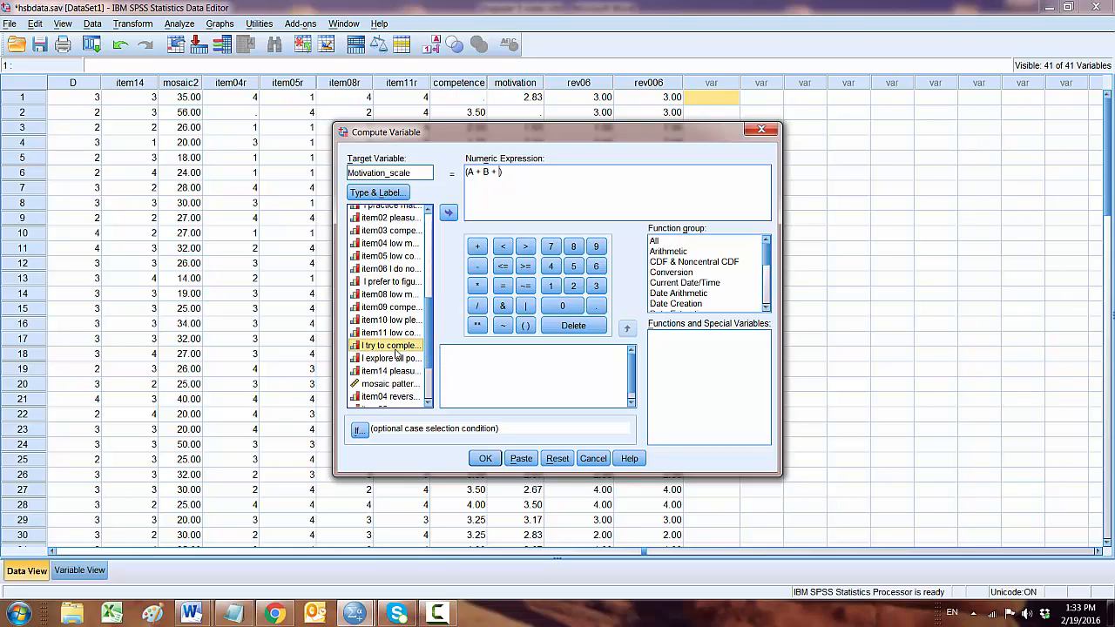
click(450, 213)
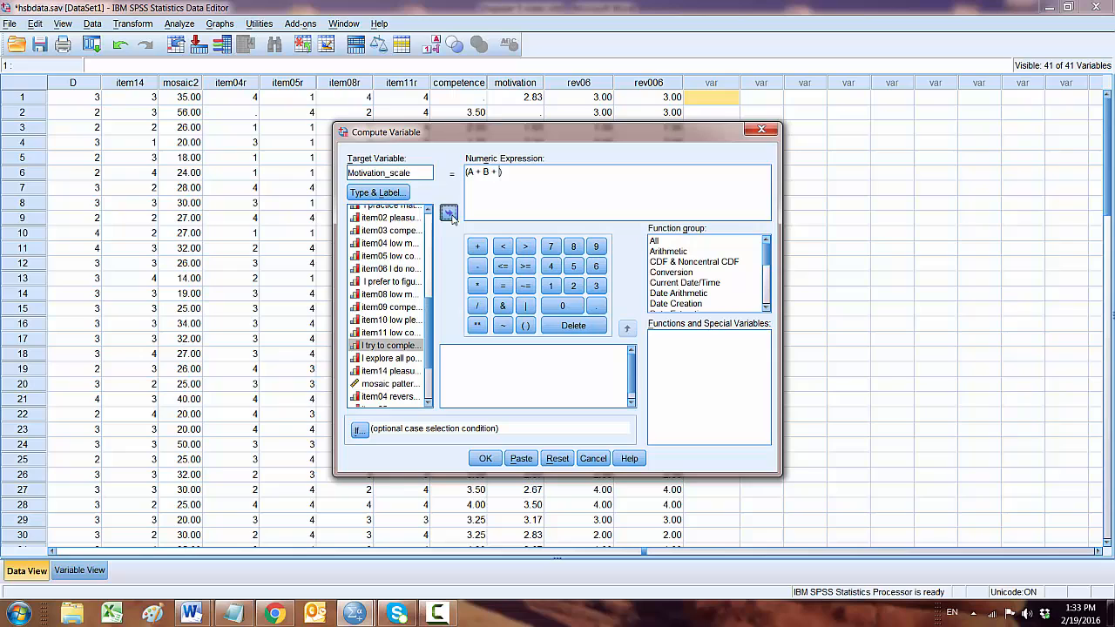
click(381, 358)
click(448, 214)
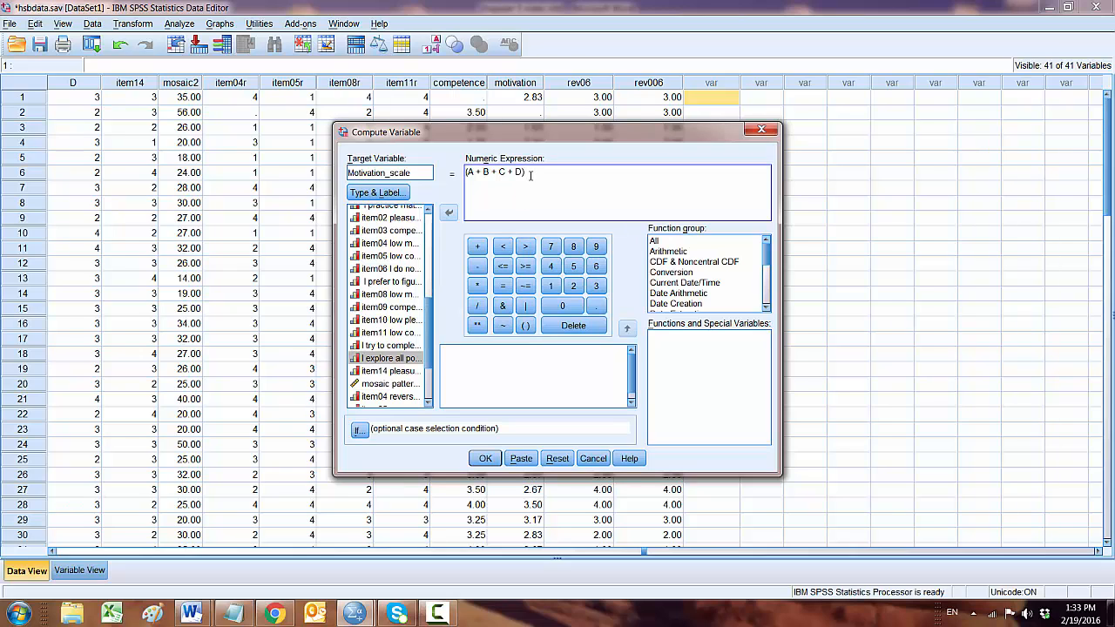
Step: Divide the parenthesized sum by 4 and run the variable computation
click(476, 305)
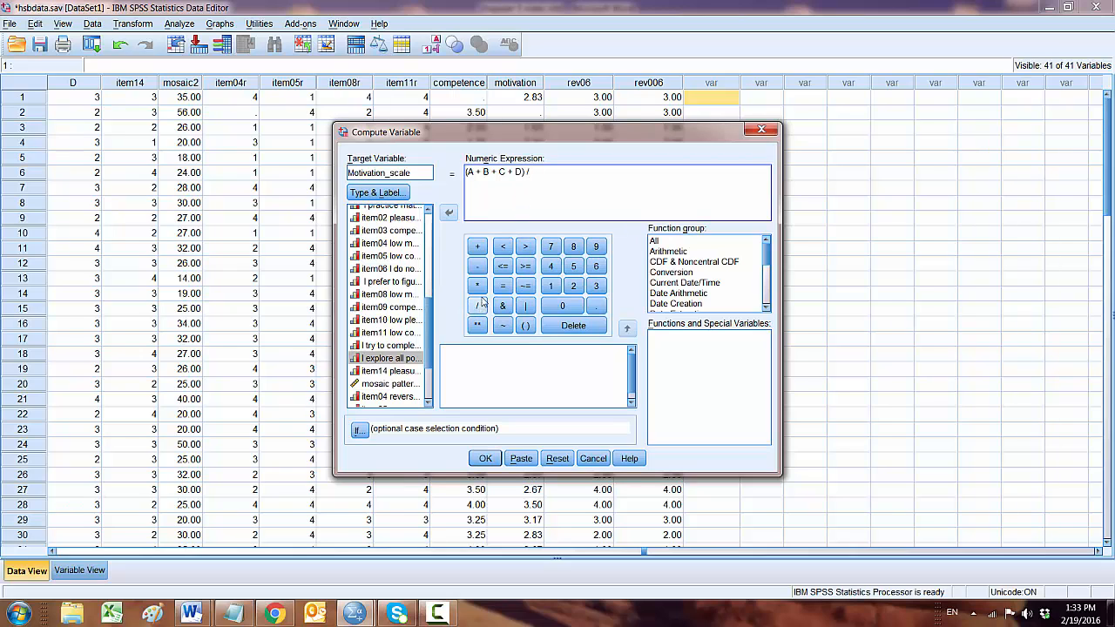
click(551, 267)
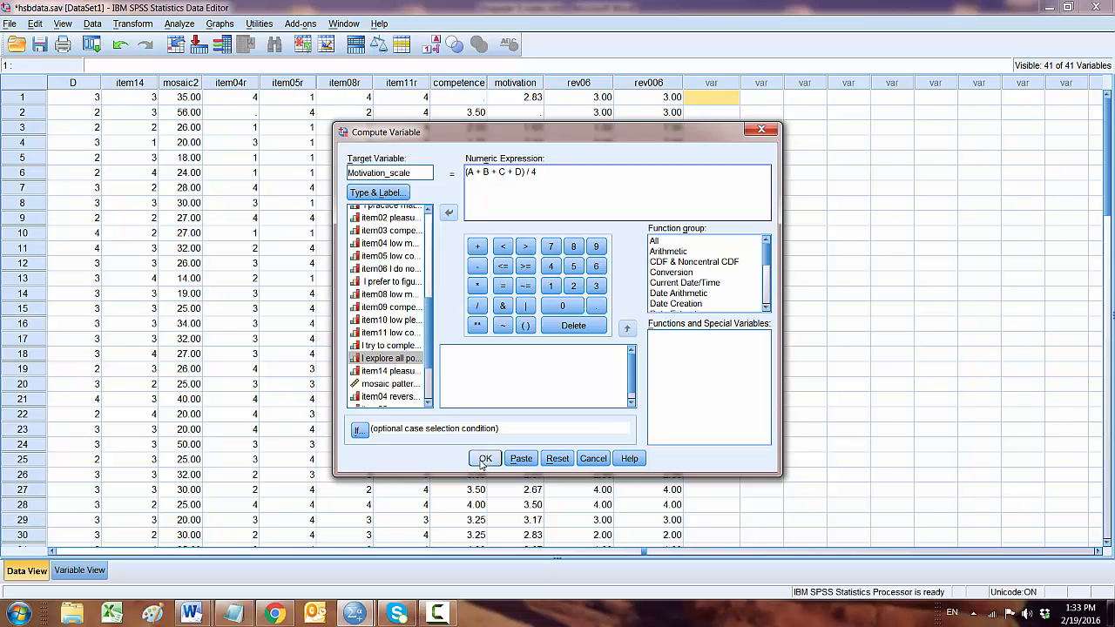
click(483, 460)
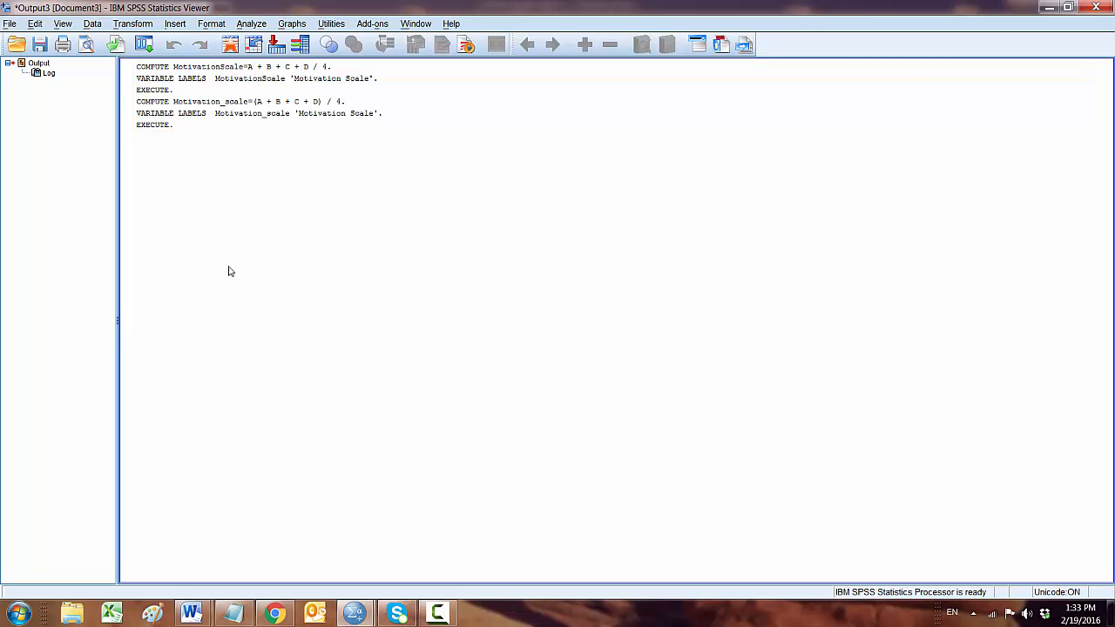
Step: Return to the hsbdata.sav data window and examine the computed Motivation_scale column
click(357, 615)
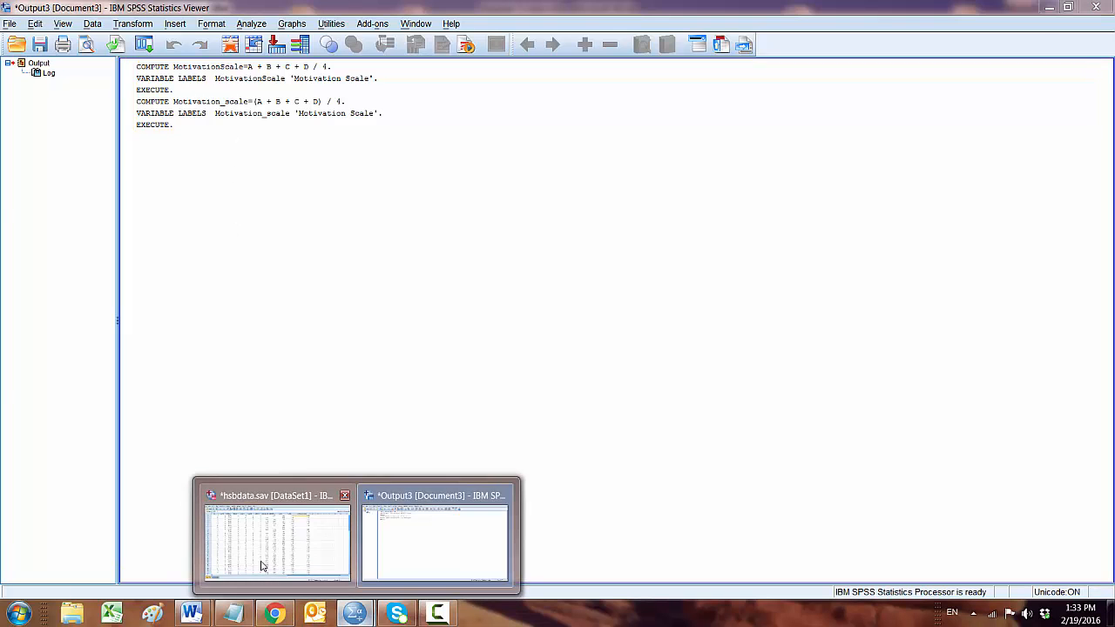
click(259, 564)
click(862, 130)
click(775, 85)
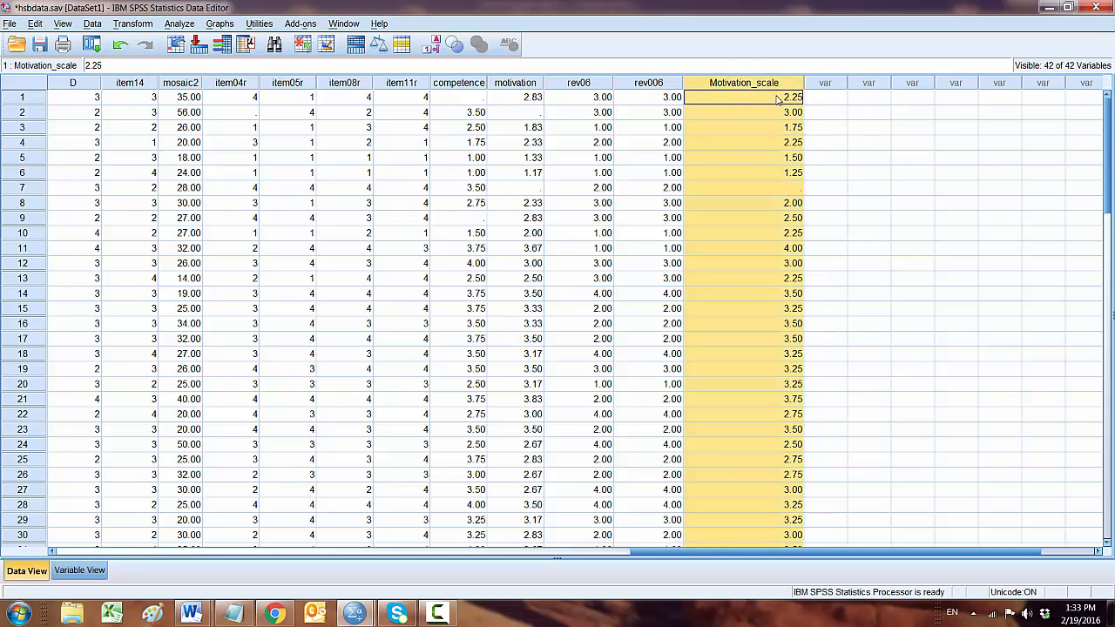
Step: In the variable definitions, add the value label 1 = "low" for Motivation_scale
click(79, 571)
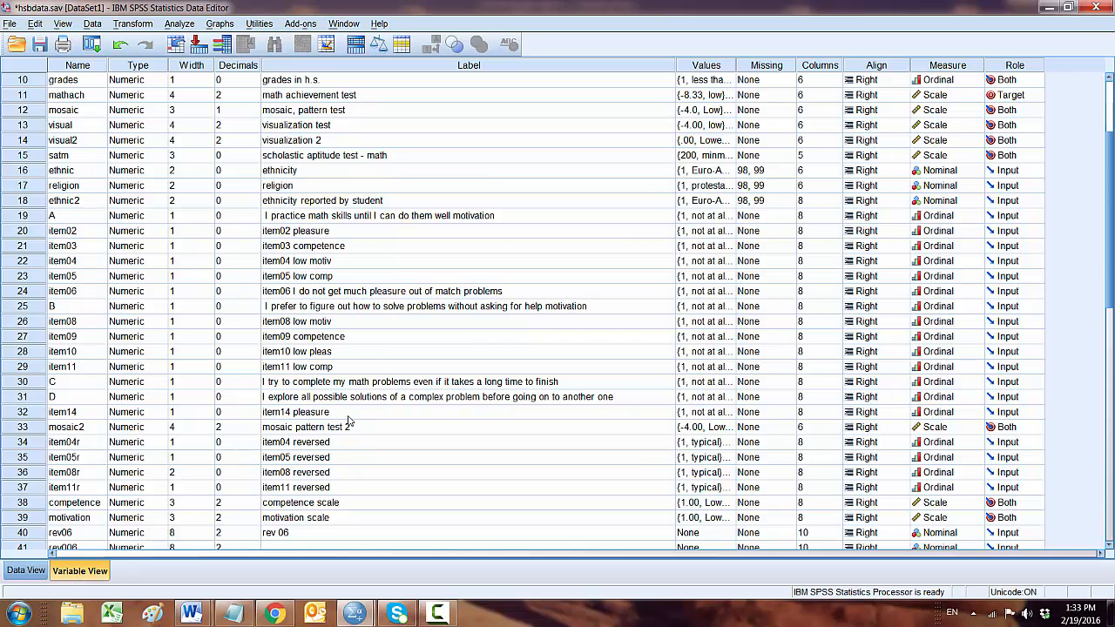
scroll(148, 444, down, 9)
scroll(150, 418, up, 2)
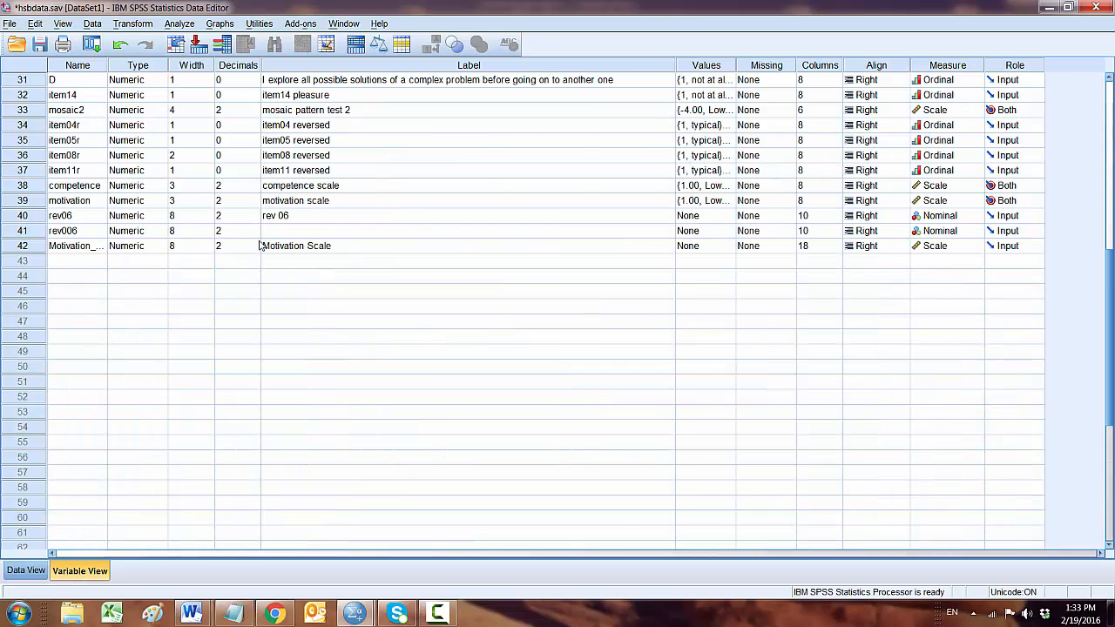
click(310, 247)
scroll(322, 324, up, 1)
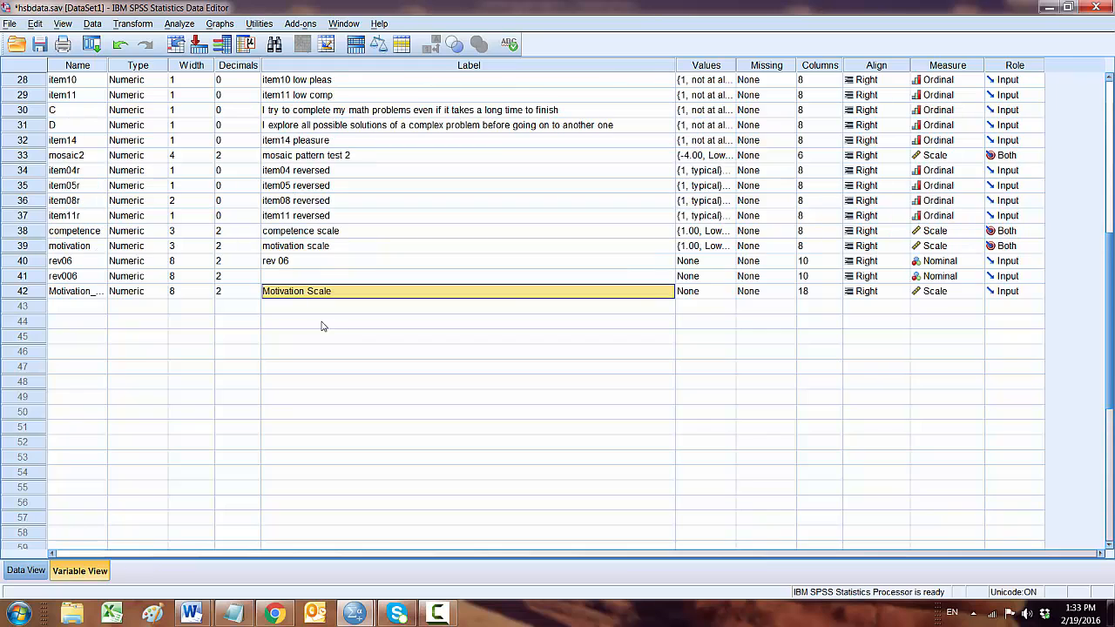
click(719, 295)
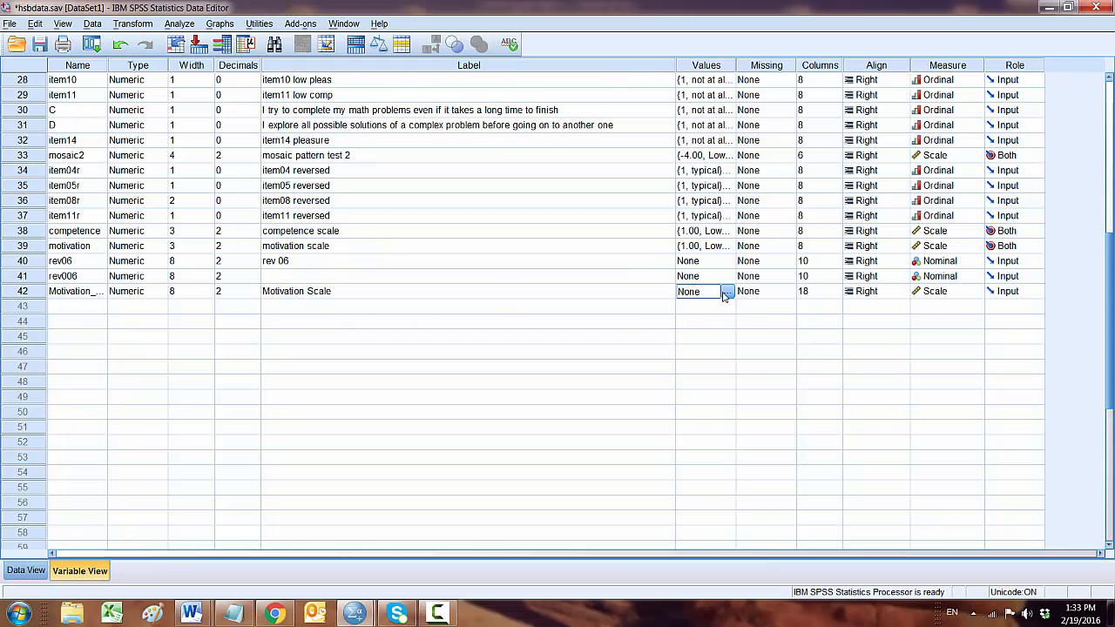
click(725, 292)
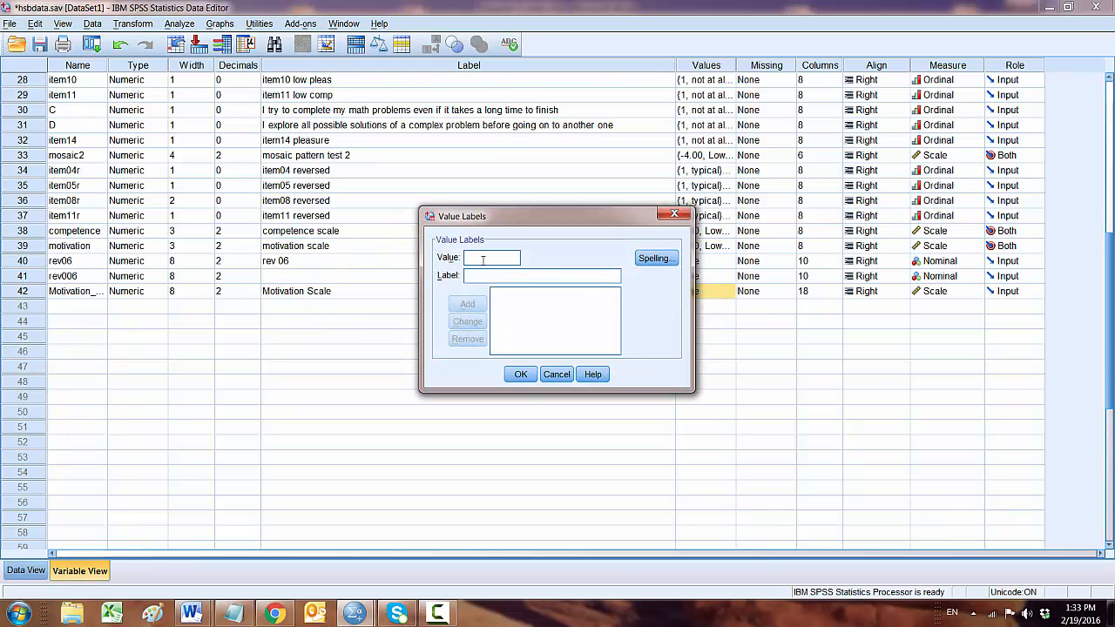
text(1low)
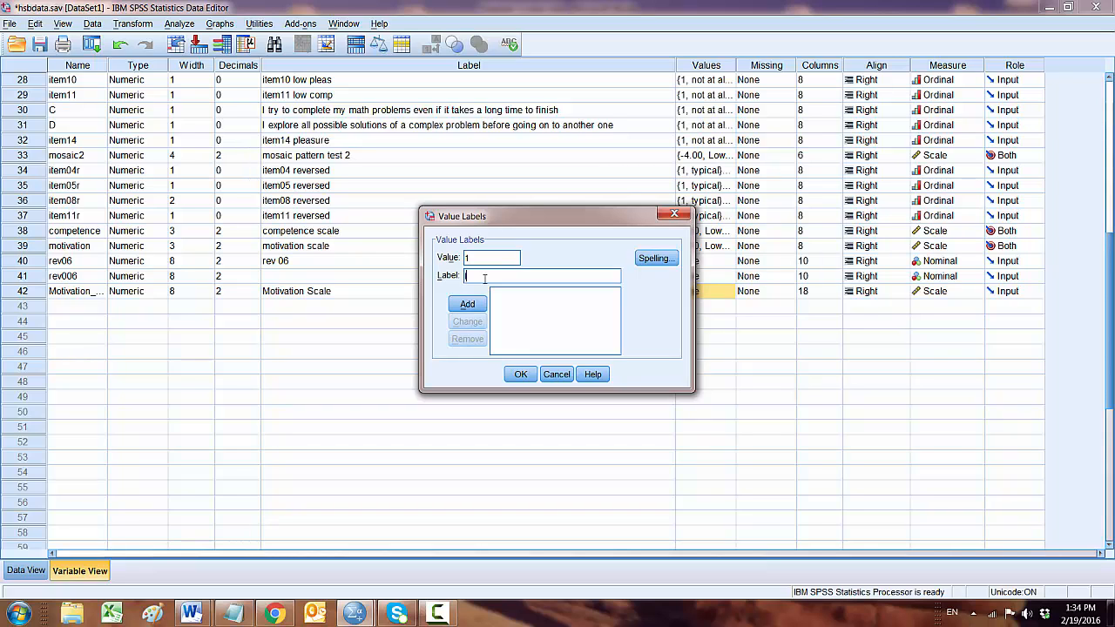
click(468, 304)
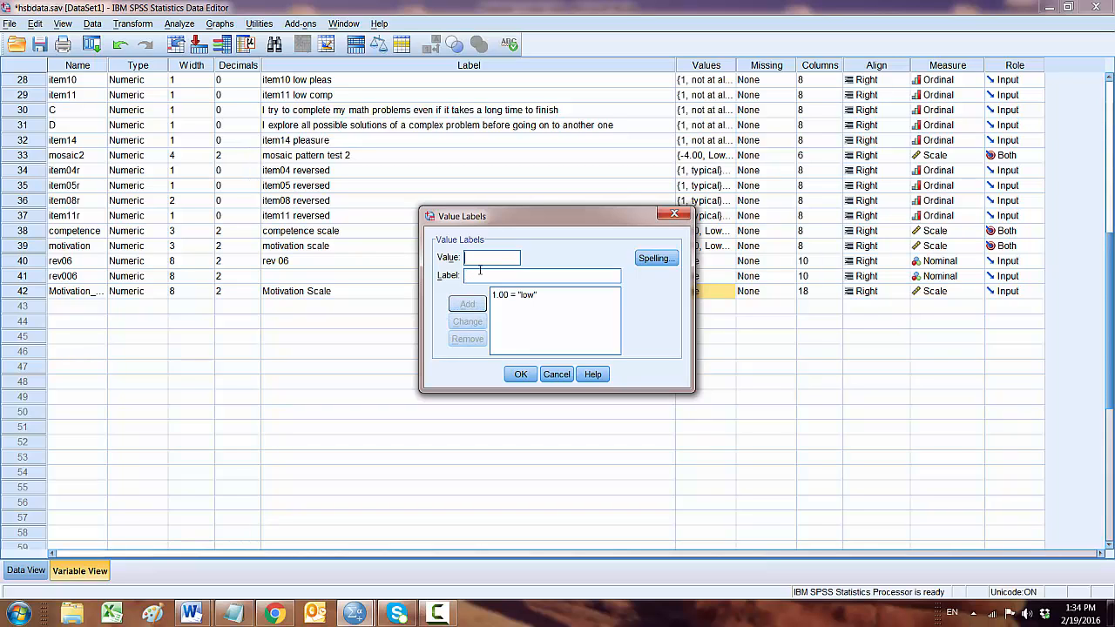
Step: Add the value label 4 = "high" for Motivation_scale and apply the value labels
click(488, 275)
text(high)
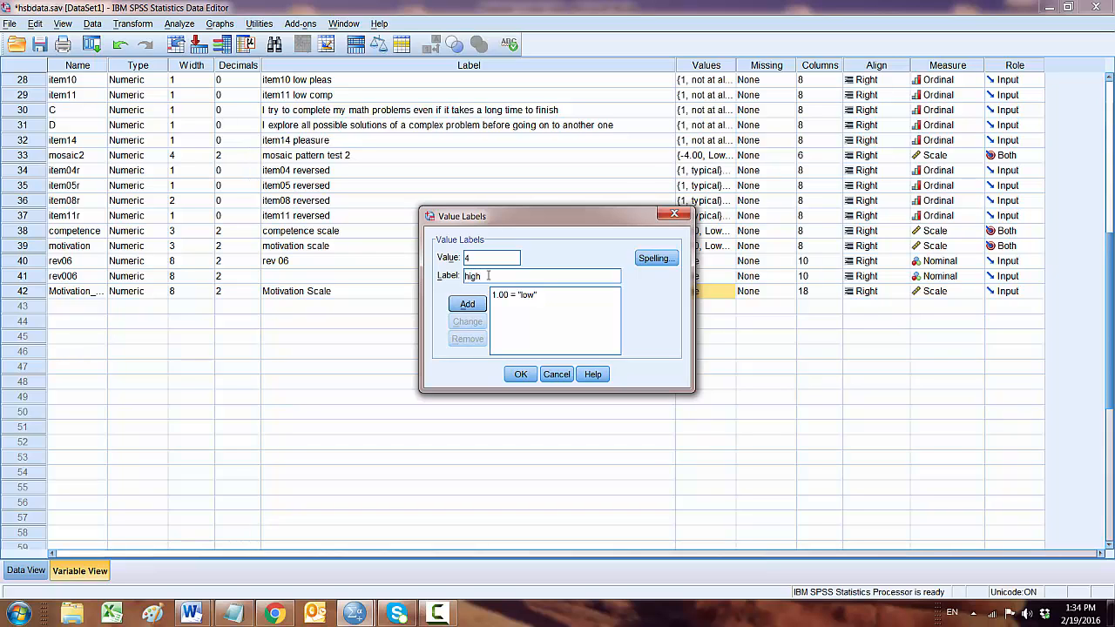
click(462, 304)
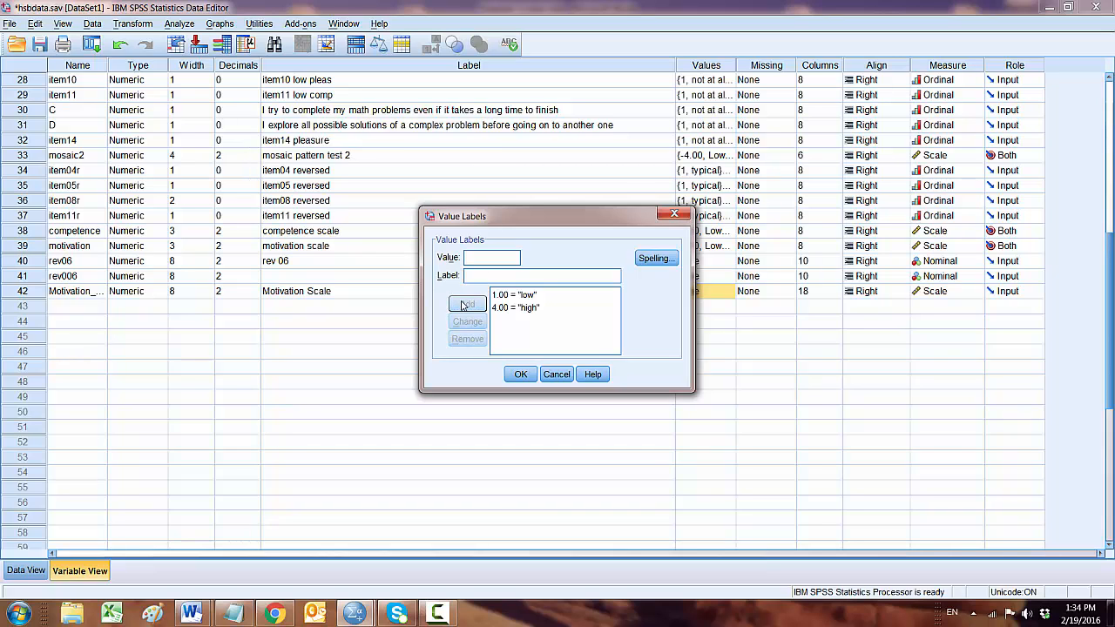
click(522, 374)
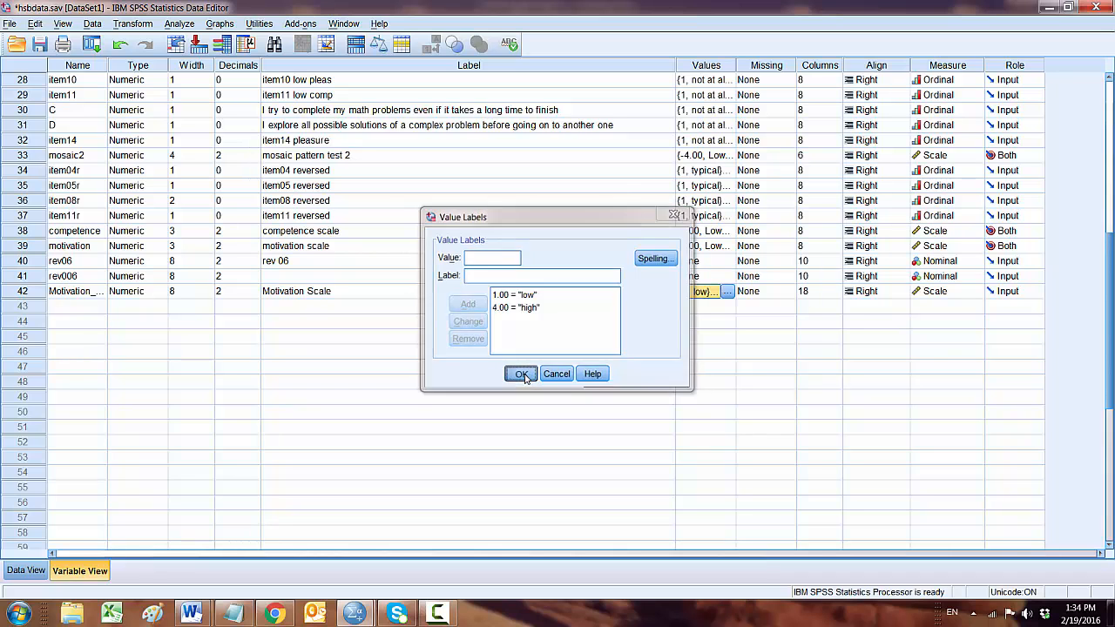
Step: Return to the data values and examine the Motivation_scale column through to the last case
click(26, 570)
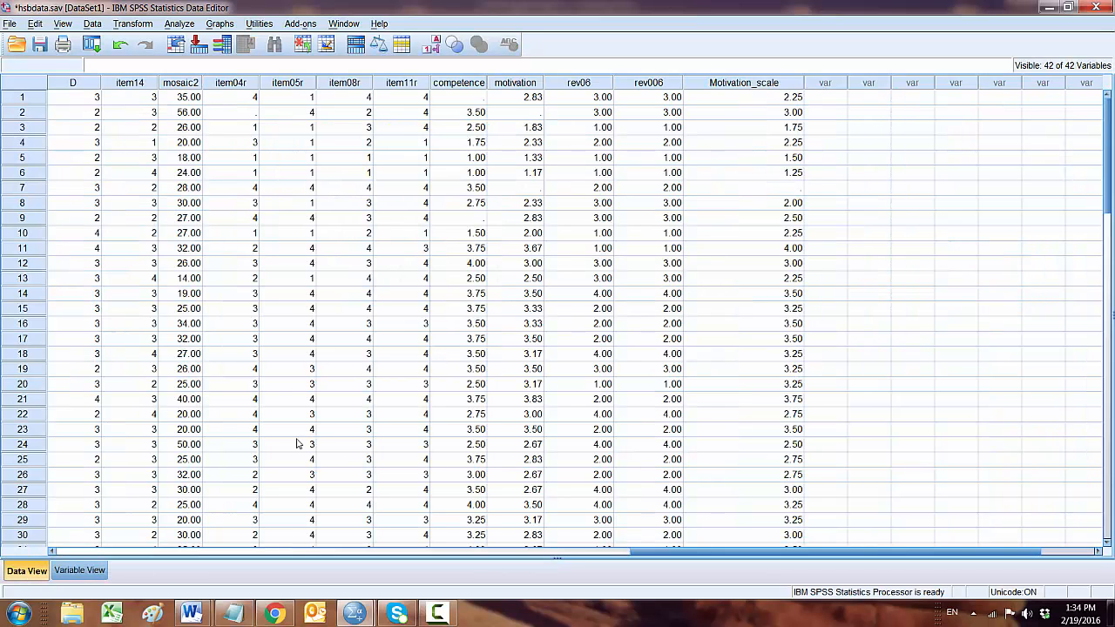
click(788, 87)
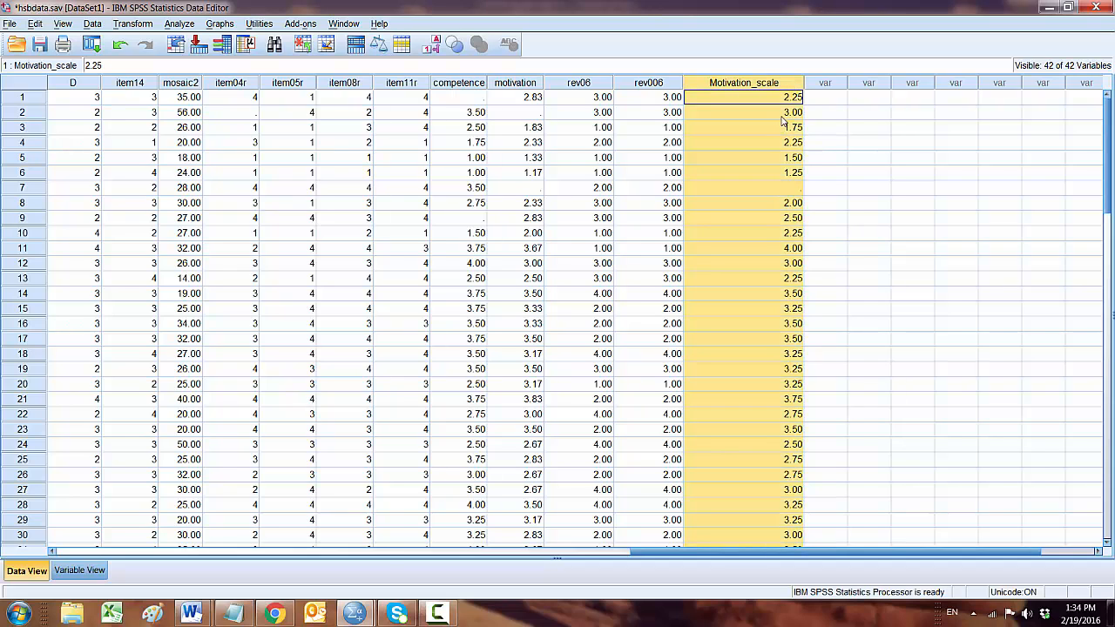
click(784, 113)
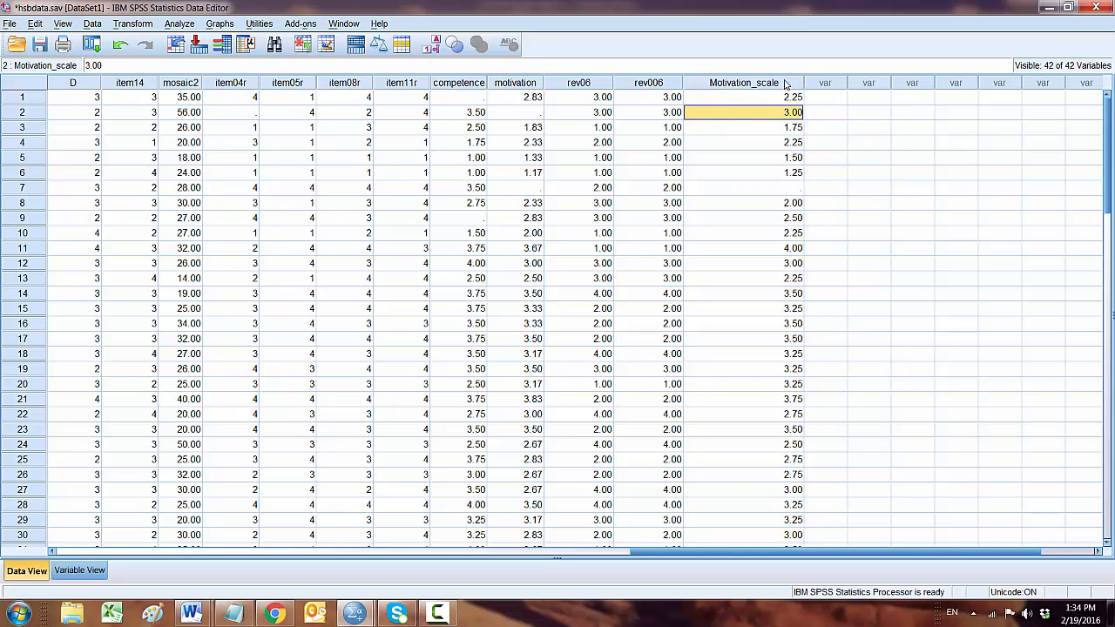
click(784, 83)
scroll(778, 212, down, 1)
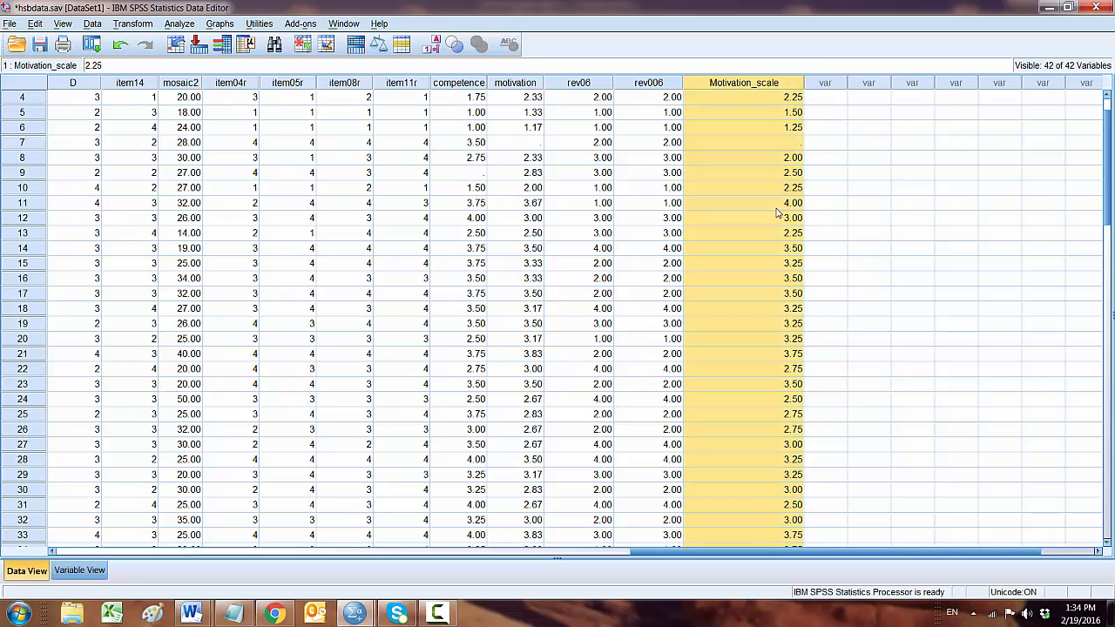
scroll(778, 211, down, 16)
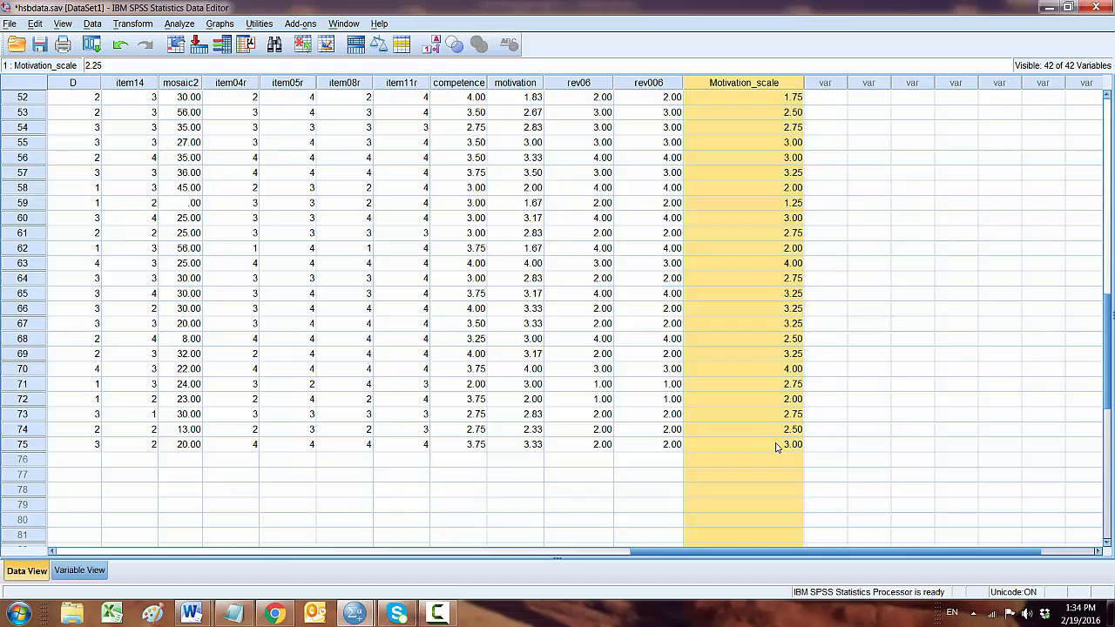
scroll(777, 447, up, 4)
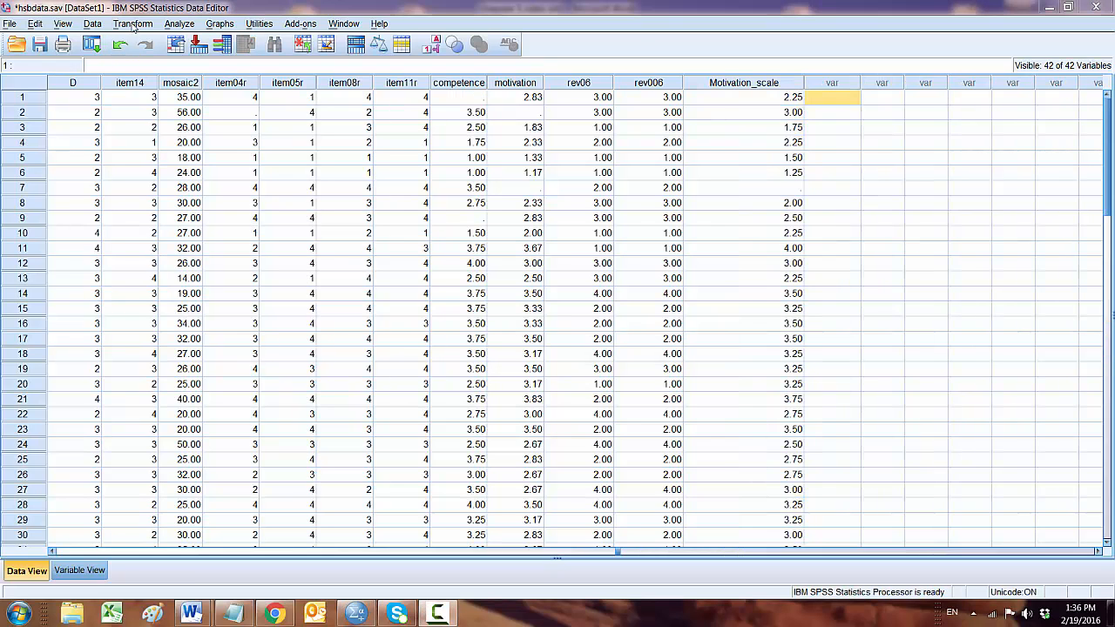
Step: Start a new variable computation with target variable Motivation_ScaleB and the label "Motivation Scale B"
click(133, 25)
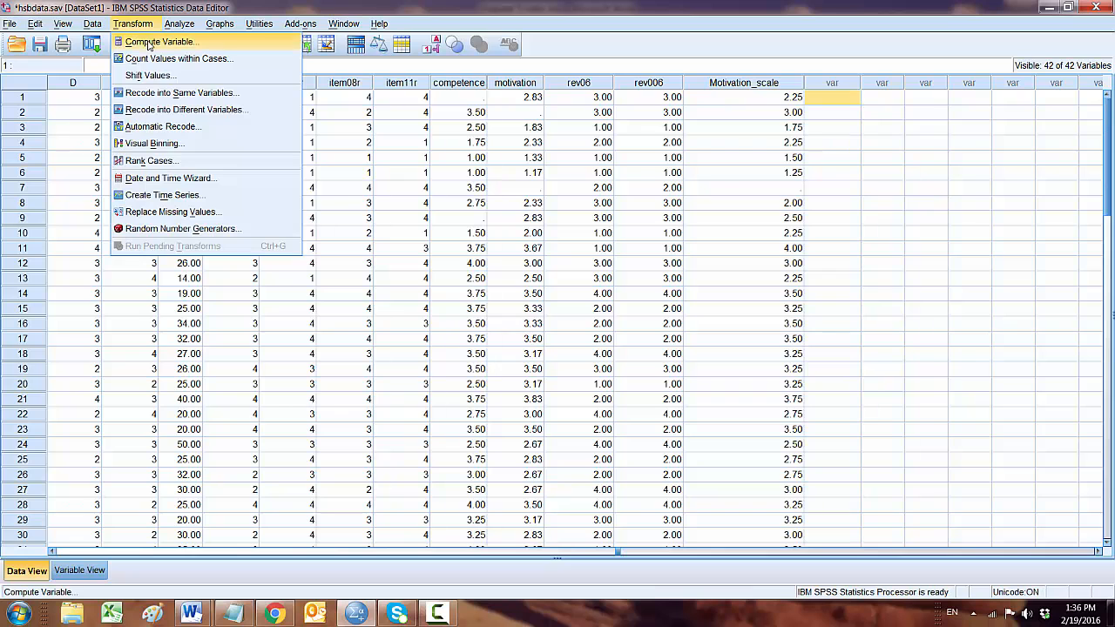
click(152, 43)
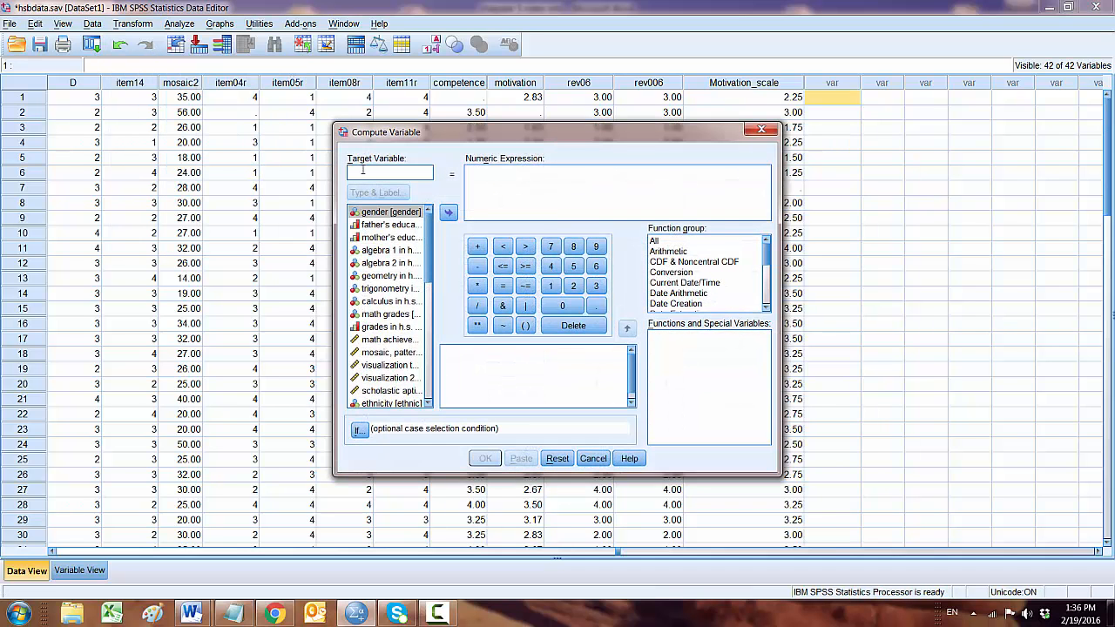
text(Motivation_ScaleB)
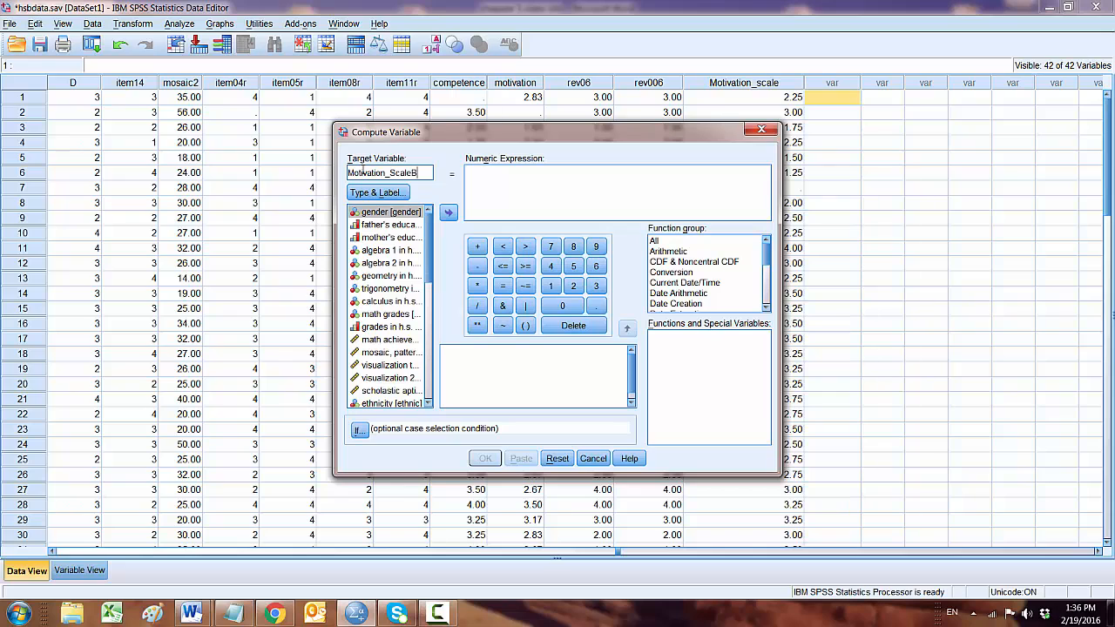
click(375, 193)
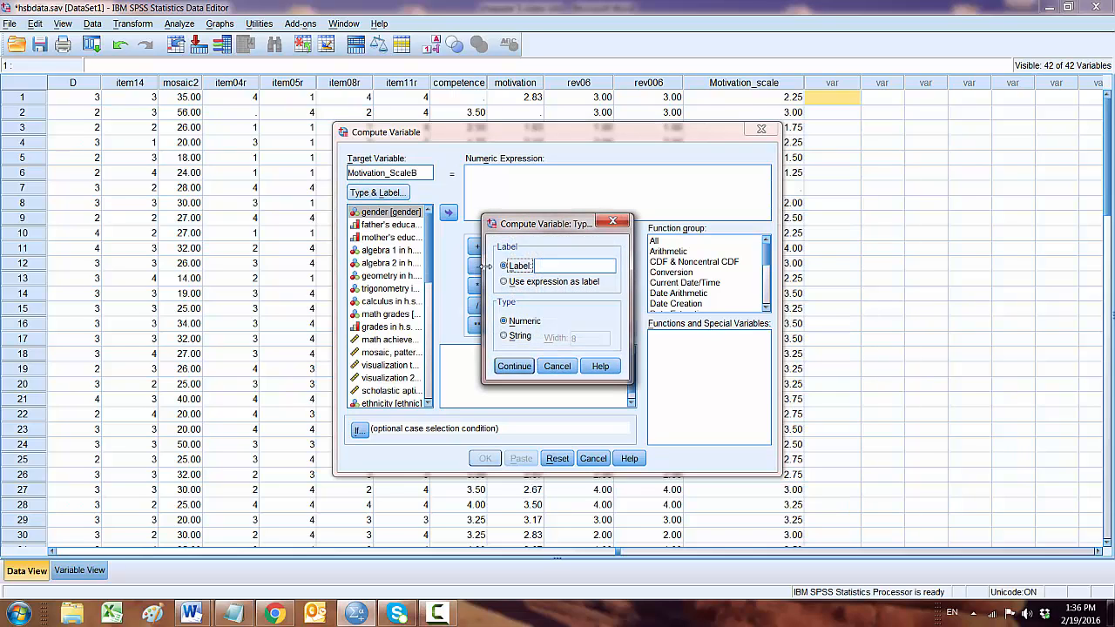
click(551, 262)
text(Motivation Scale B)
click(513, 366)
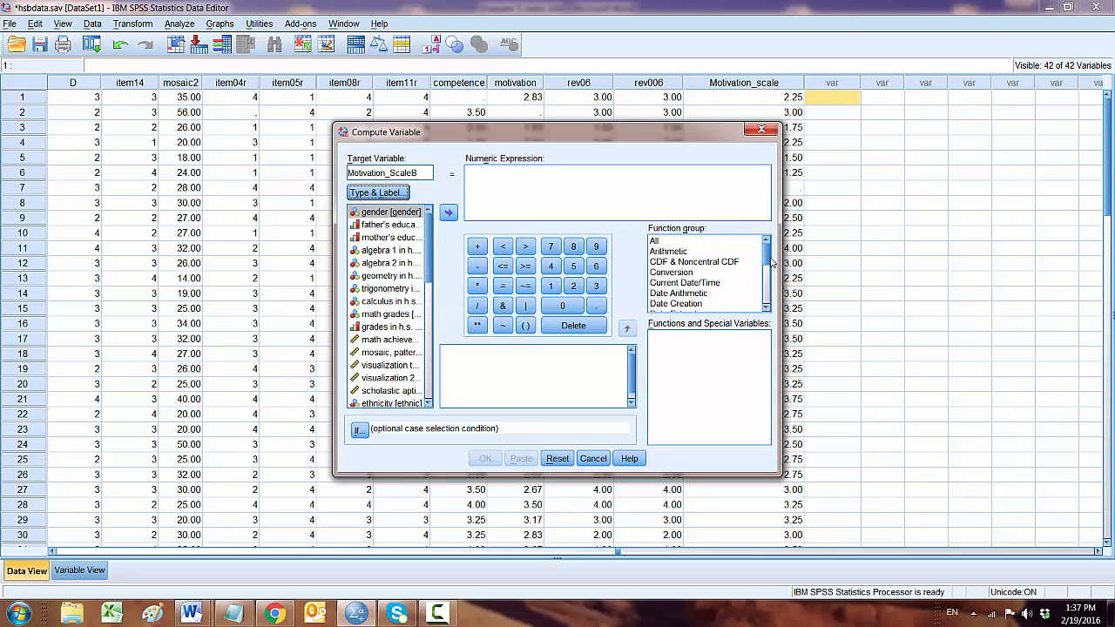
Step: Insert the Mean function from the Statistical function group into the numeric expression
drag(766, 261, 771, 287)
click(683, 303)
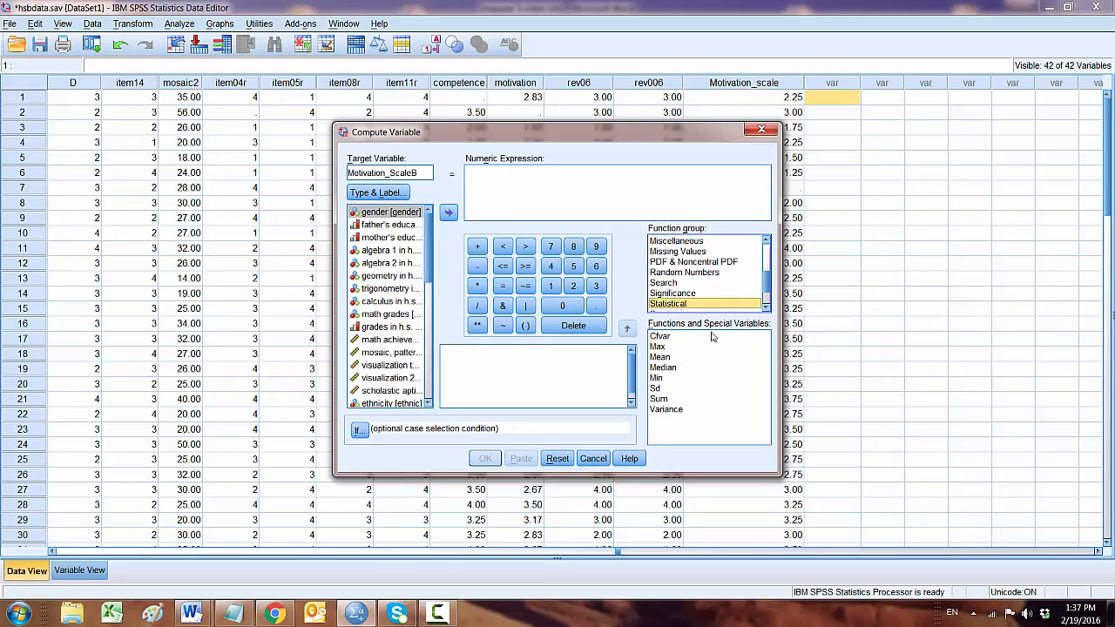
double_click(660, 357)
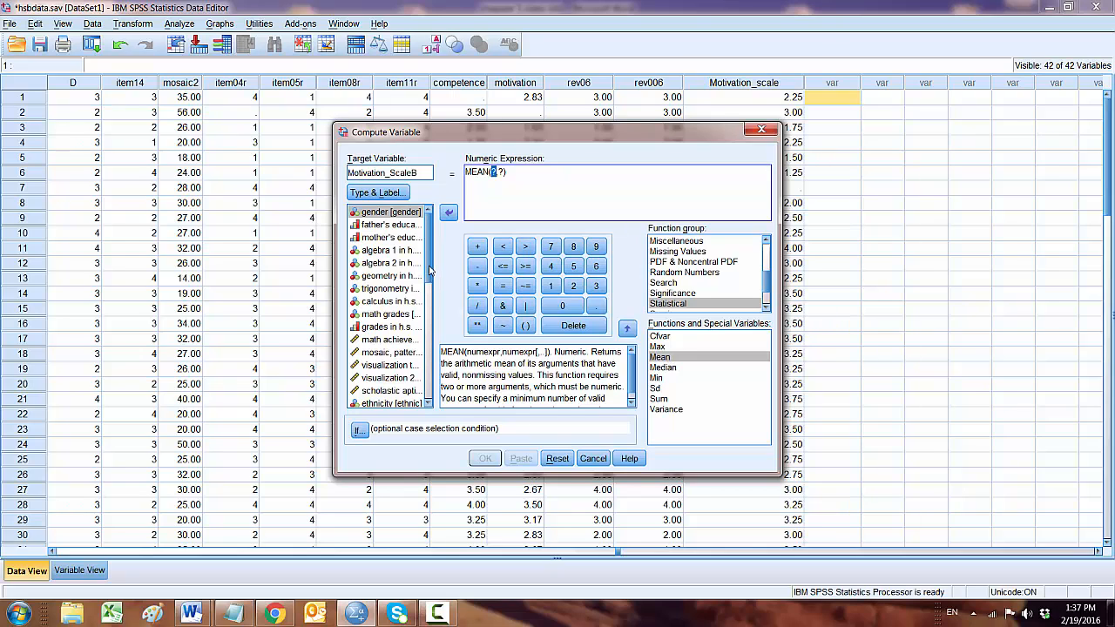
Step: Make item A ("I practice mat...") the first argument of the MEAN function and remove the second placeholder
drag(431, 275, 431, 297)
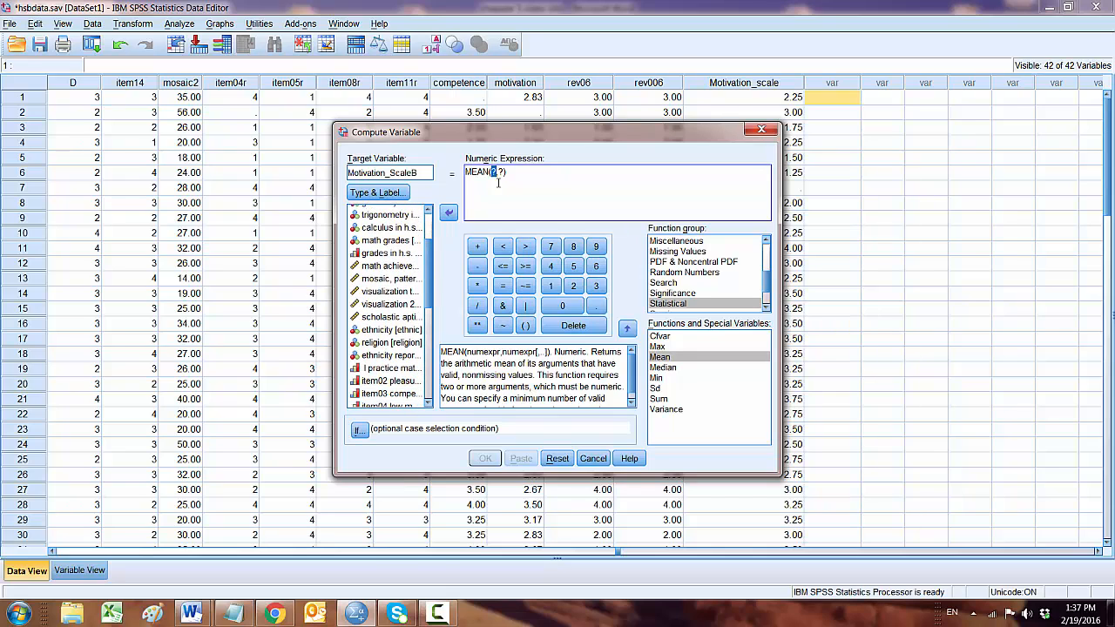
scroll(433, 307, down, 1)
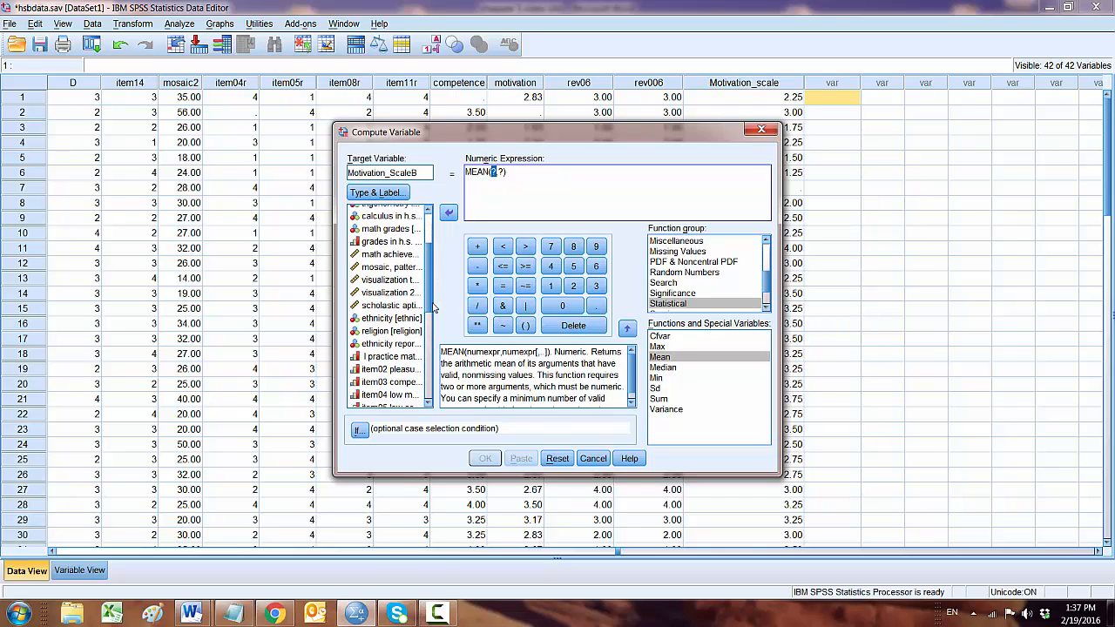
scroll(433, 308, down, 1)
click(383, 349)
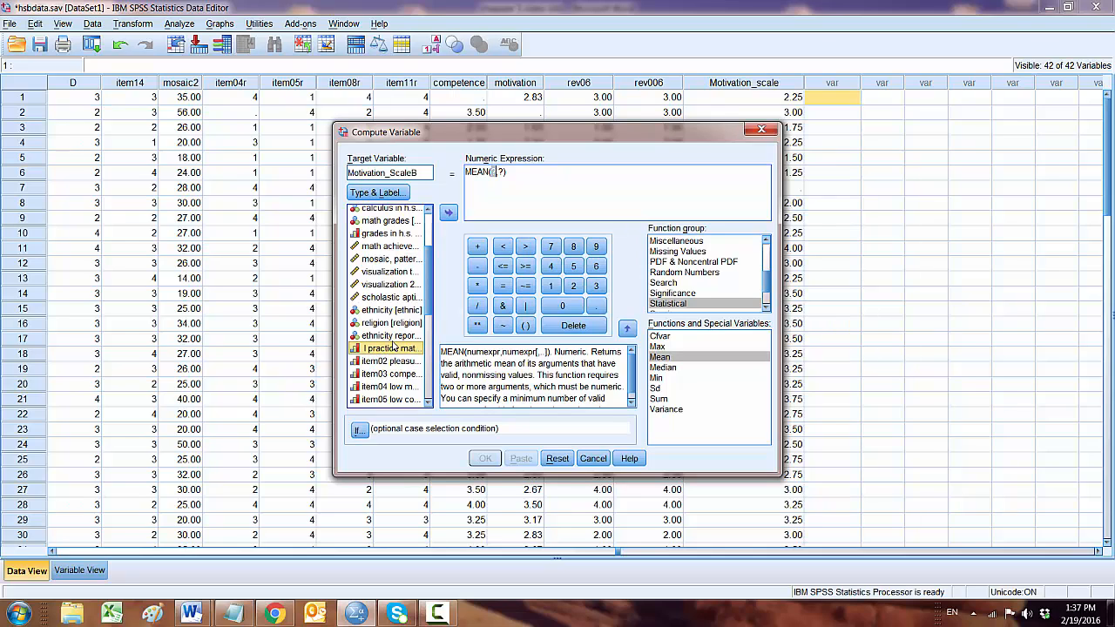
click(448, 214)
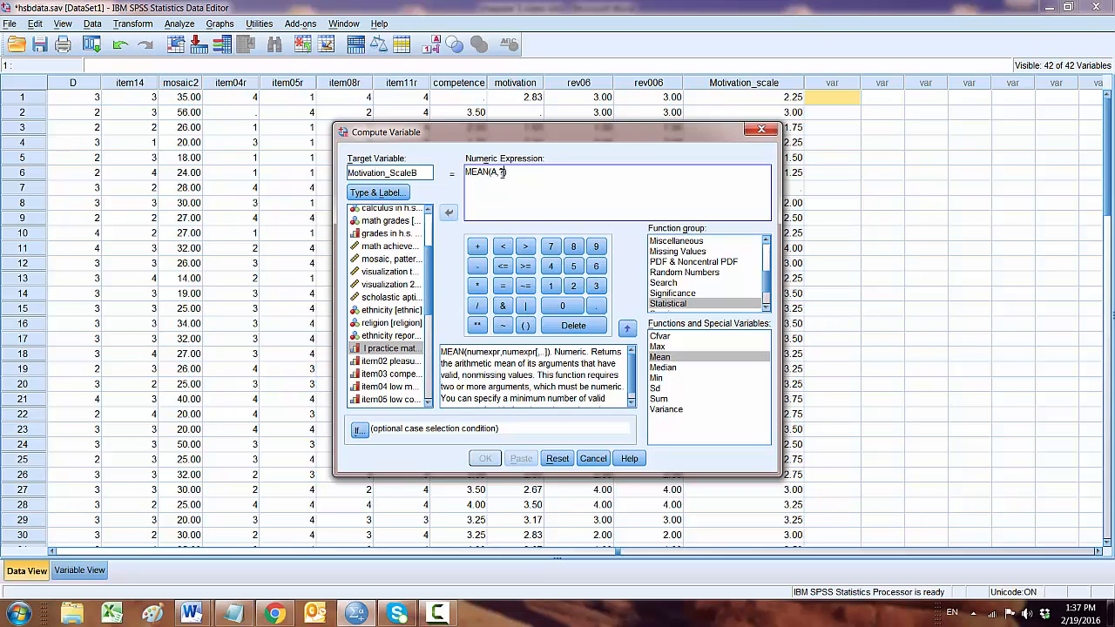
key(BackSpace)
key(BackSpace)
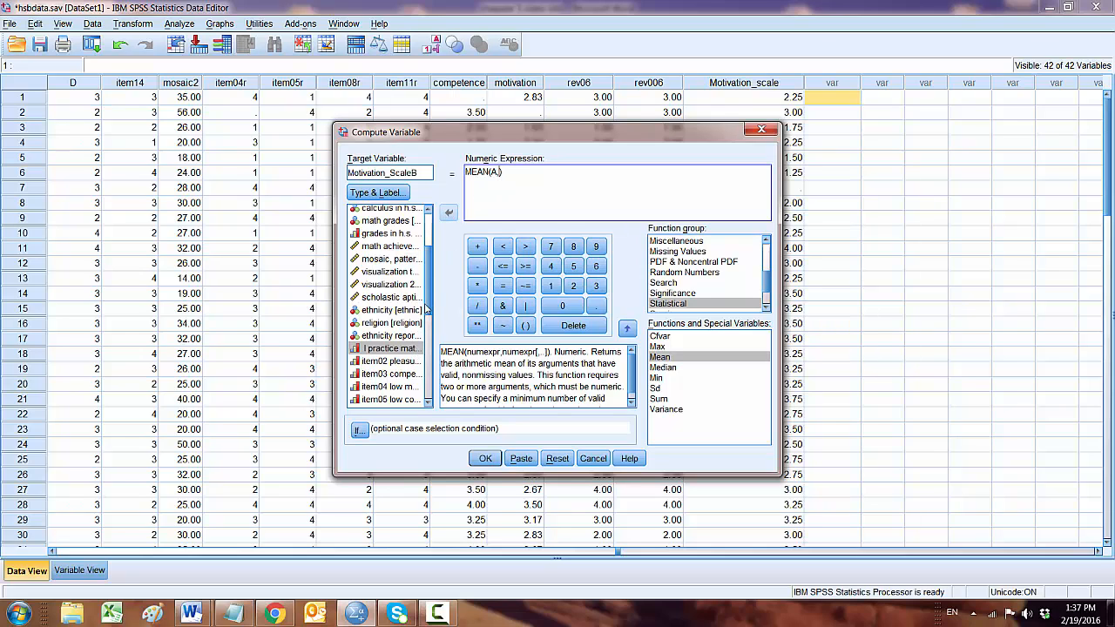
Step: Add items B, C and D as comma-separated arguments so the expression reads MEAN(A,B,C,D)
scroll(427, 307, down, 2)
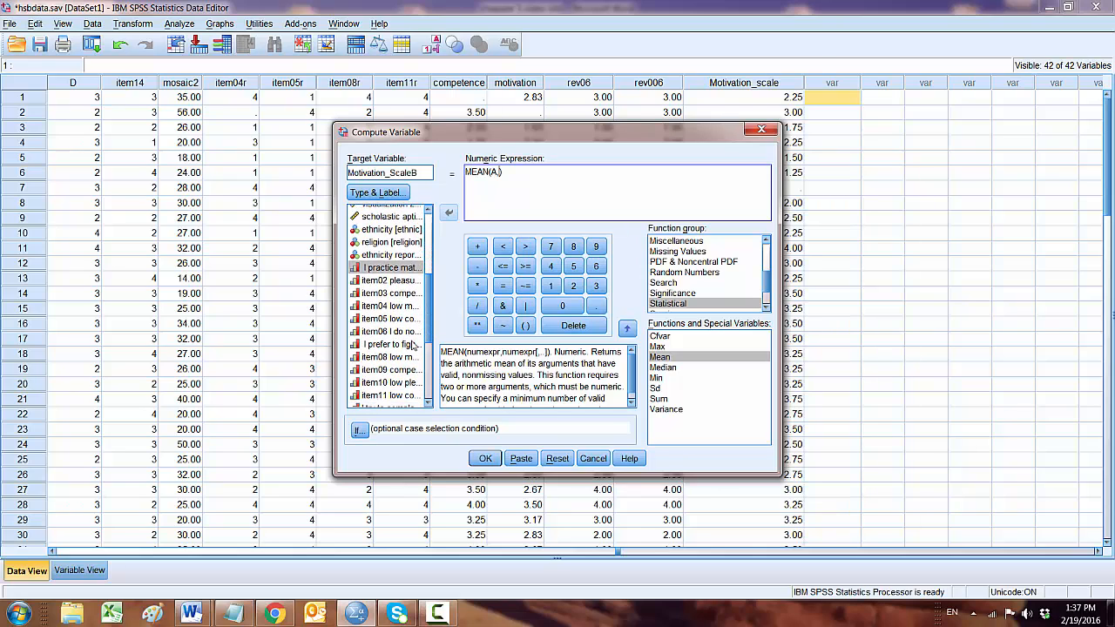
click(393, 347)
click(448, 213)
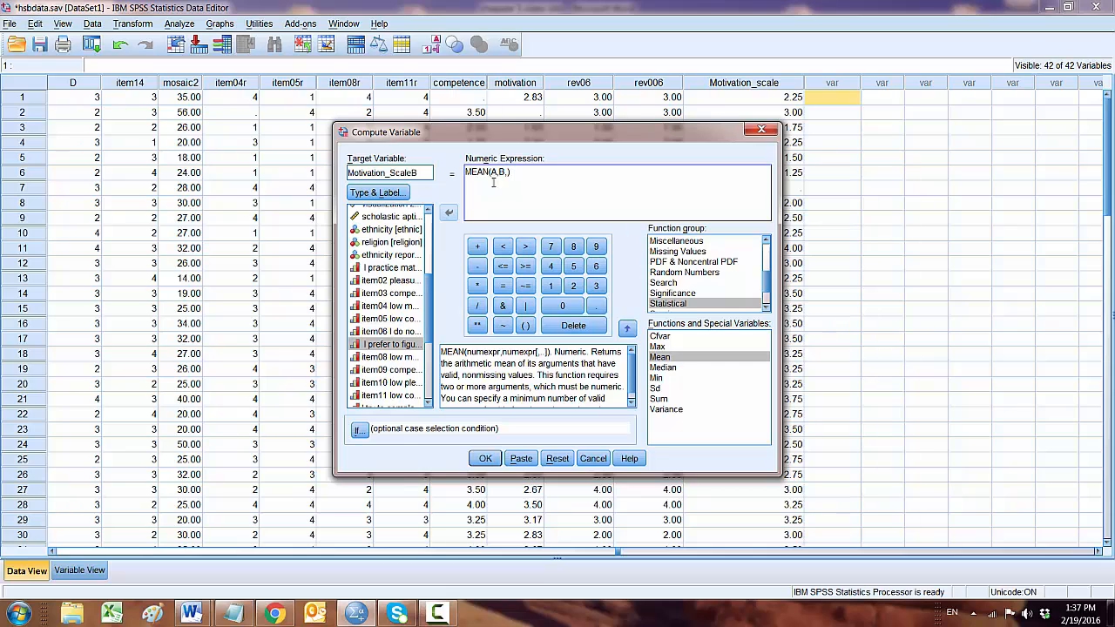
scroll(432, 321, down, 1)
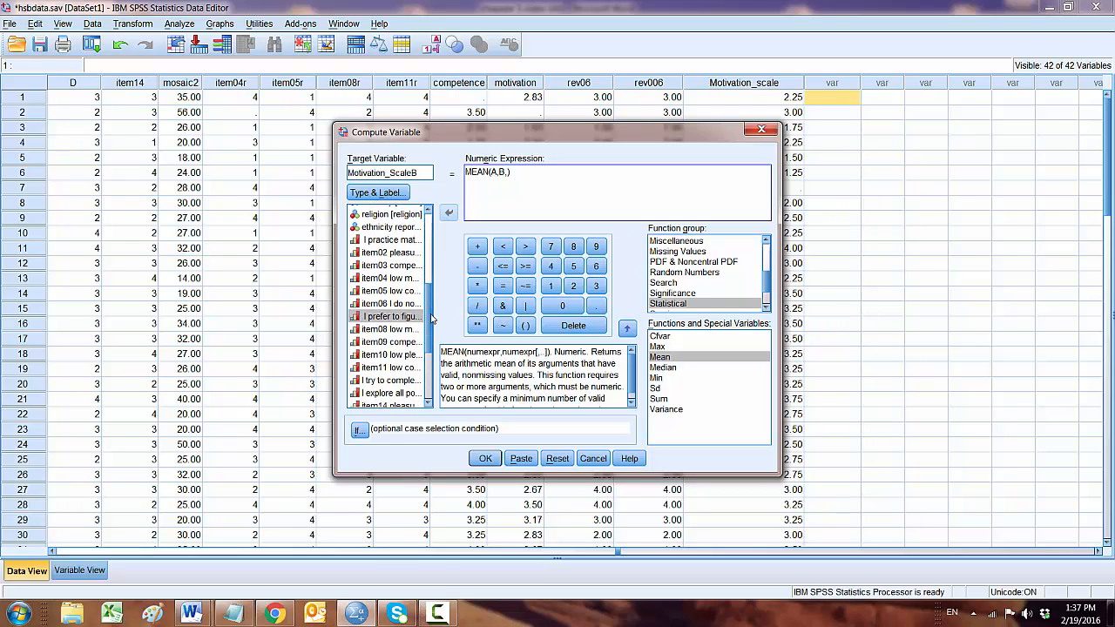
scroll(432, 321, down, 2)
click(377, 358)
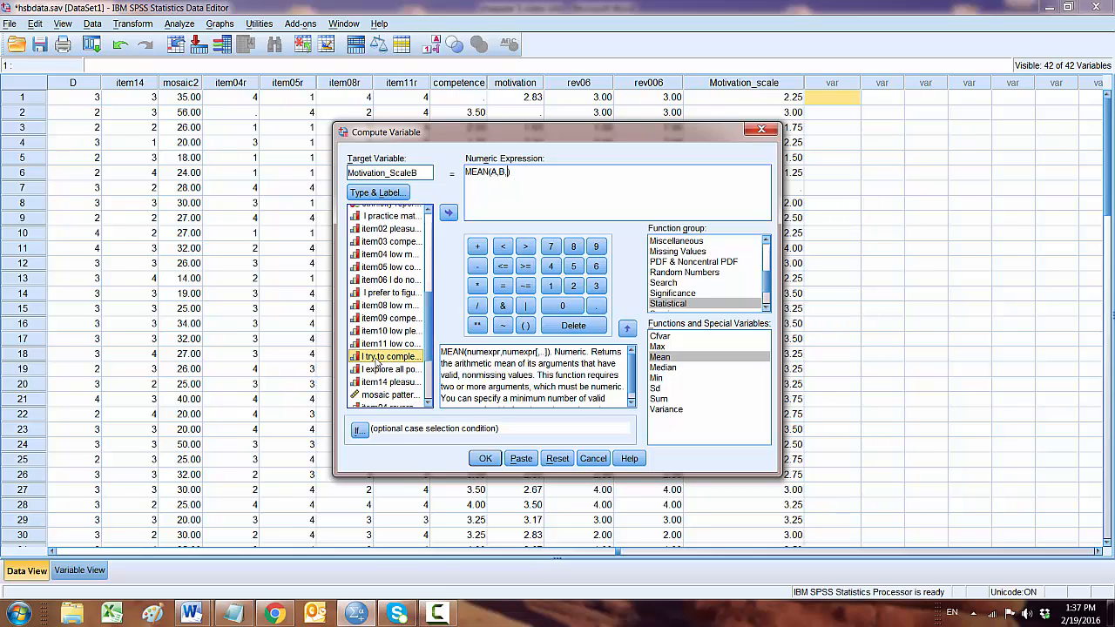
click(447, 215)
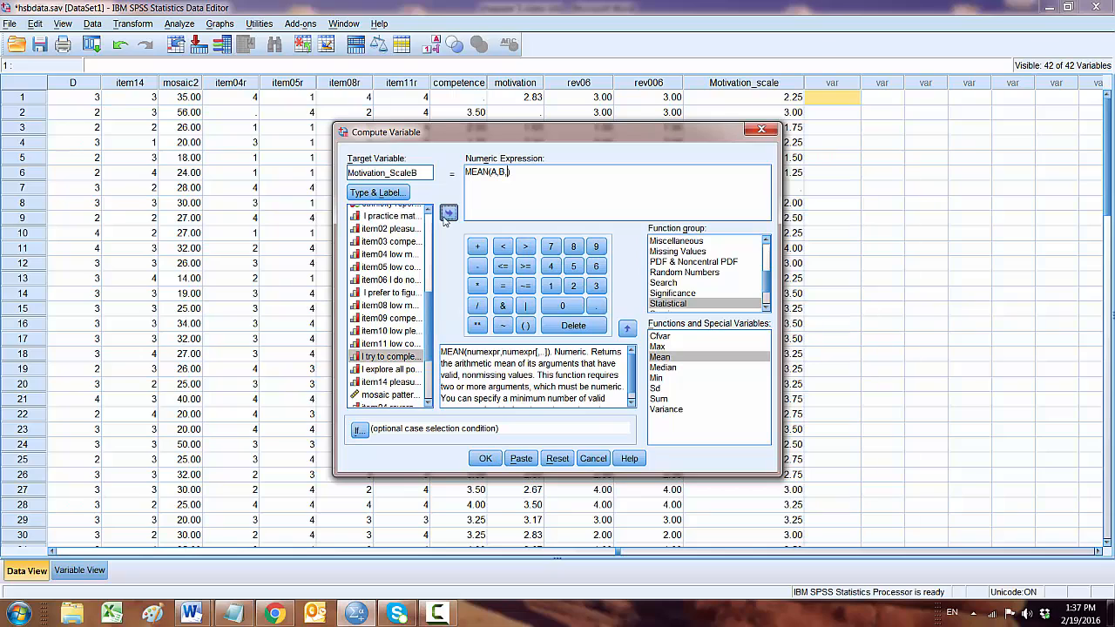
click(393, 370)
click(449, 214)
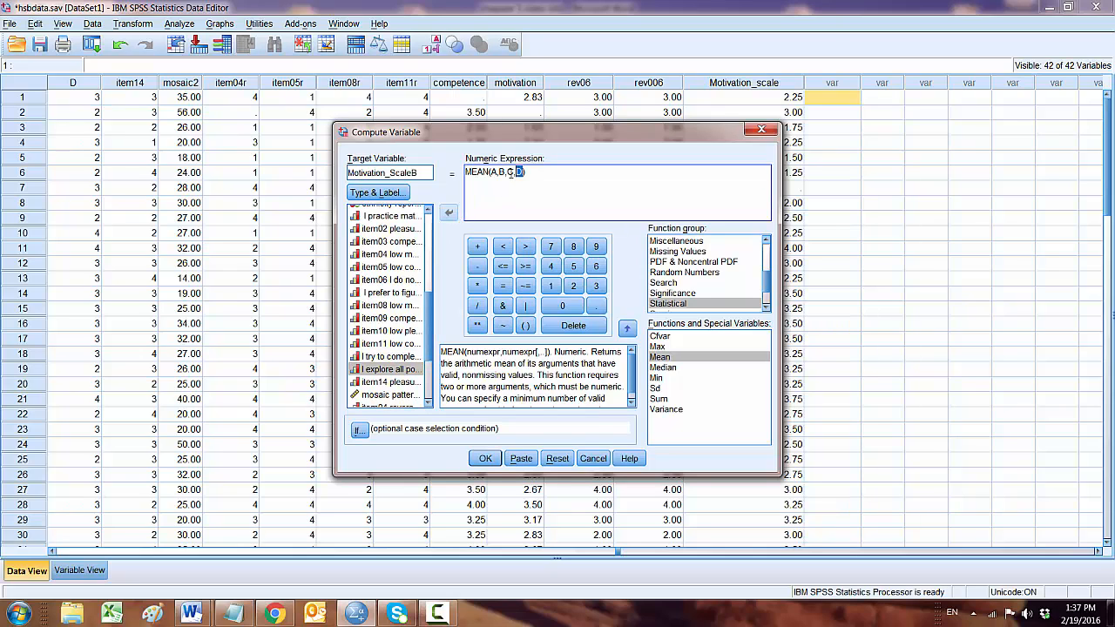
Step: Run the Motivation_ScaleB computation and return to the hsbdata.sav data window
drag(510, 175, 464, 173)
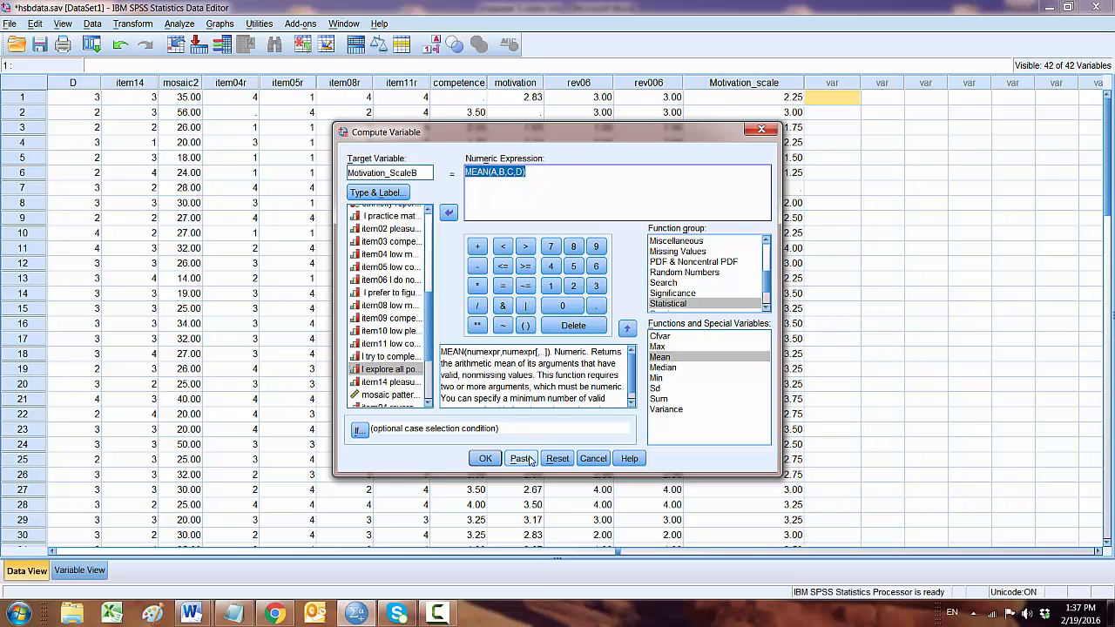
click(485, 460)
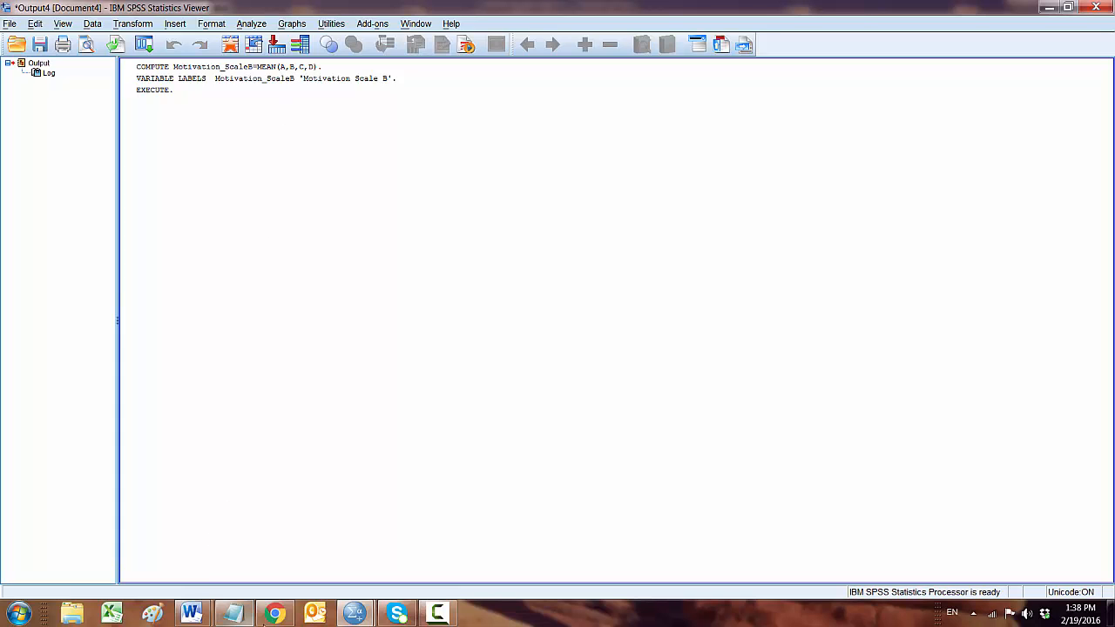
click(353, 613)
click(262, 560)
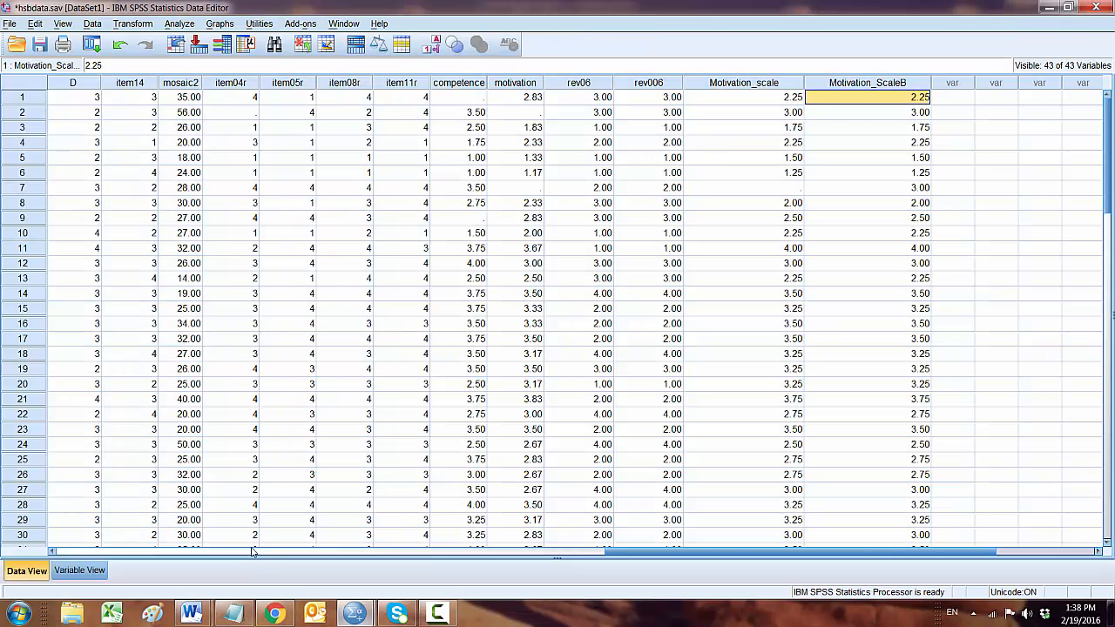
Step: View the Motivation_scale and Motivation_ScaleB columns in turn and narrow the Motivation_ScaleB column slightly
click(834, 188)
click(737, 82)
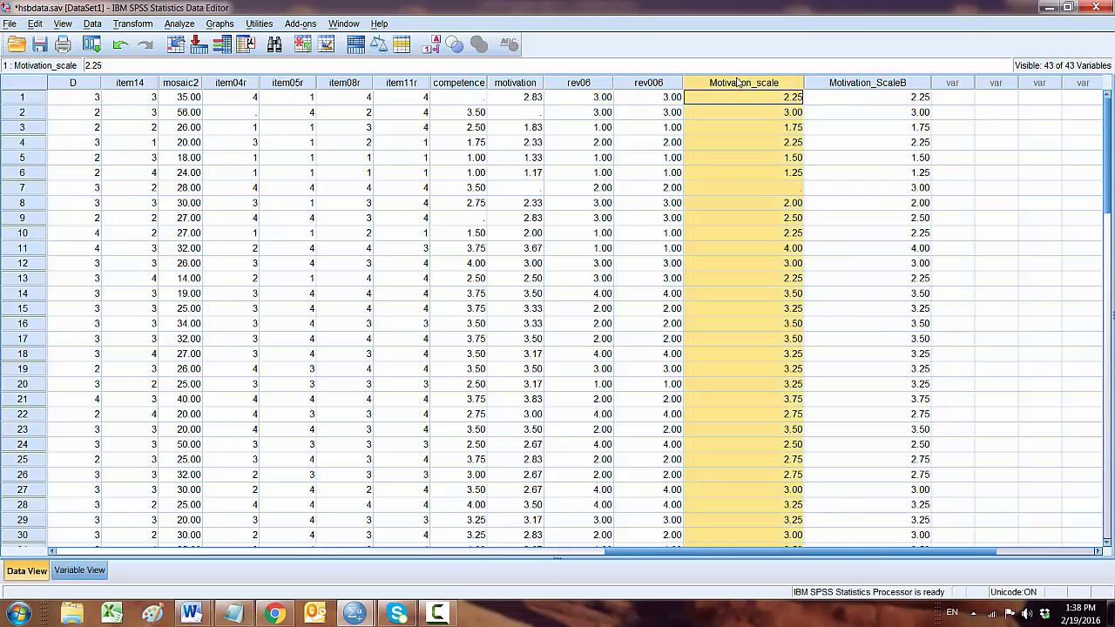
click(845, 83)
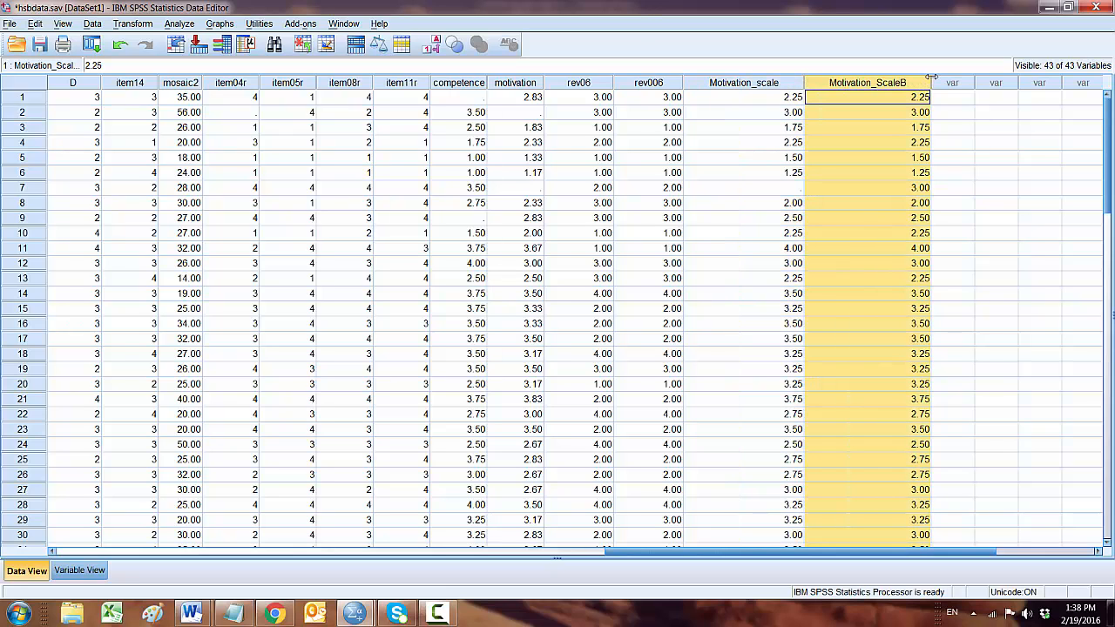
mouse_move(923, 85)
mouse_down()
mouse_move(965, 84)
mouse_move(908, 84)
mouse_up()
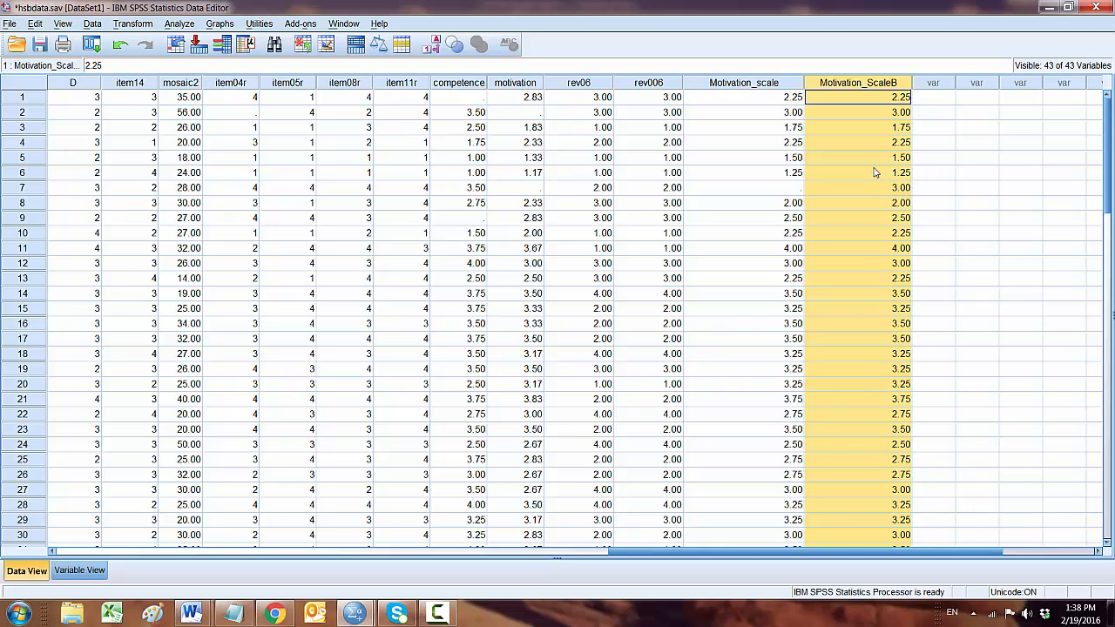
Step: Compare the first case's values in the Motivation_scale and Motivation_ScaleB columns
click(785, 108)
click(841, 101)
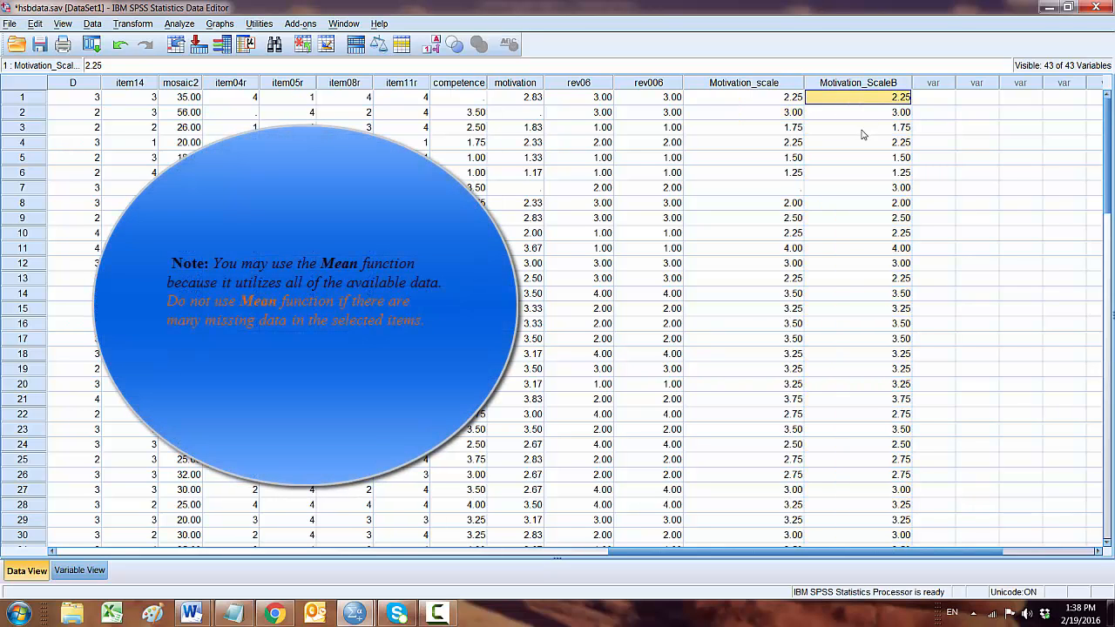
click(772, 102)
click(866, 102)
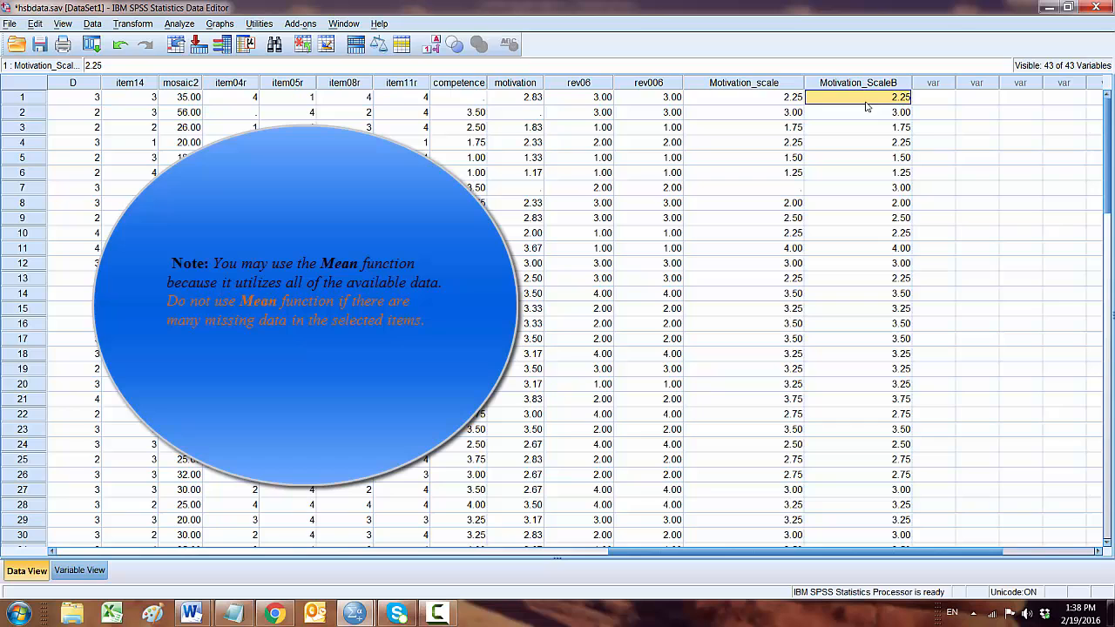
click(784, 100)
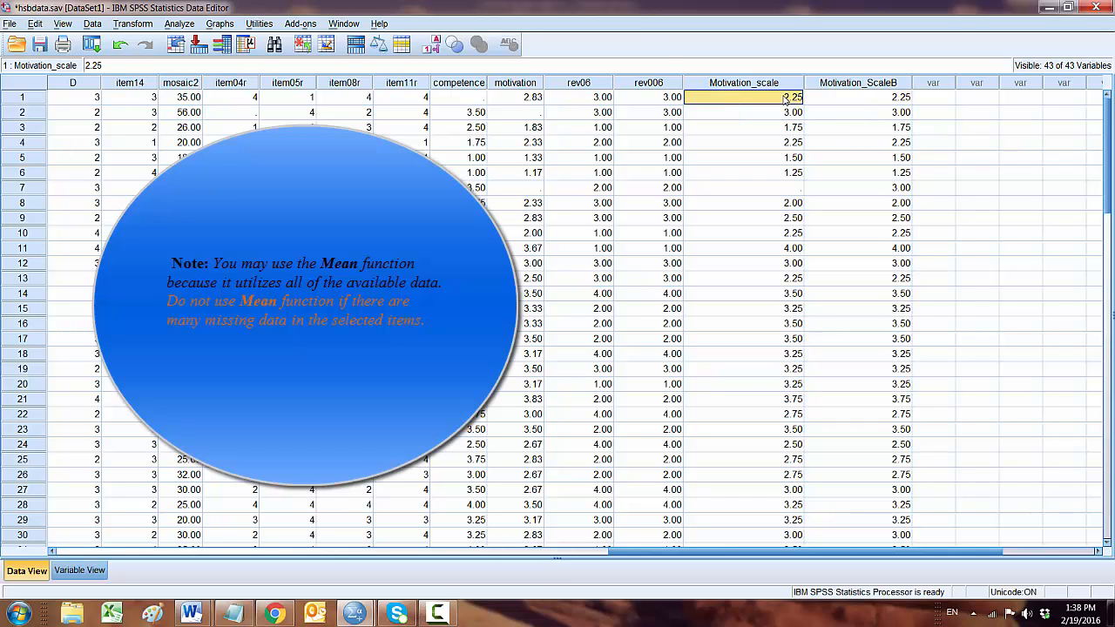